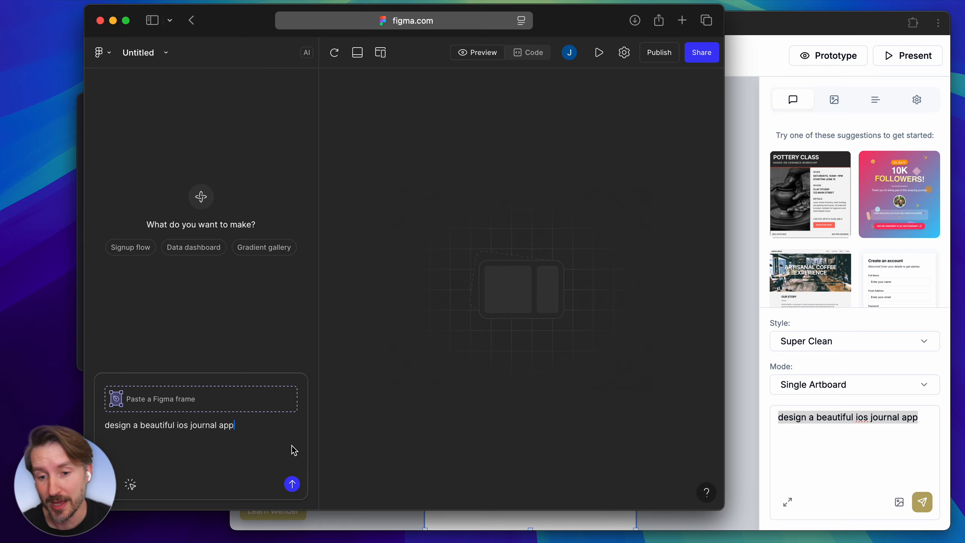
Submit the prompt "design a beautiful ios journal app" in Figma Make and also in Wender.
click(292, 483)
click(756, 426)
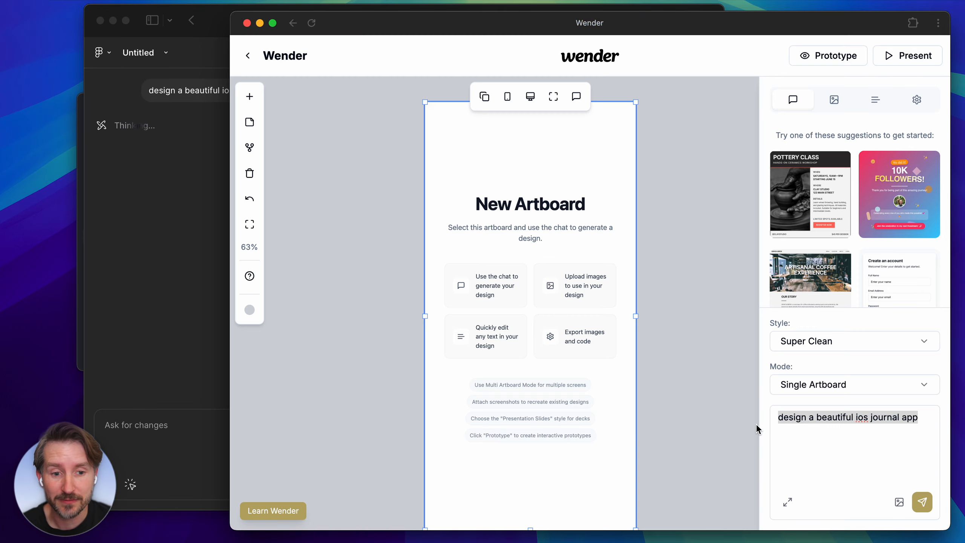
click(919, 503)
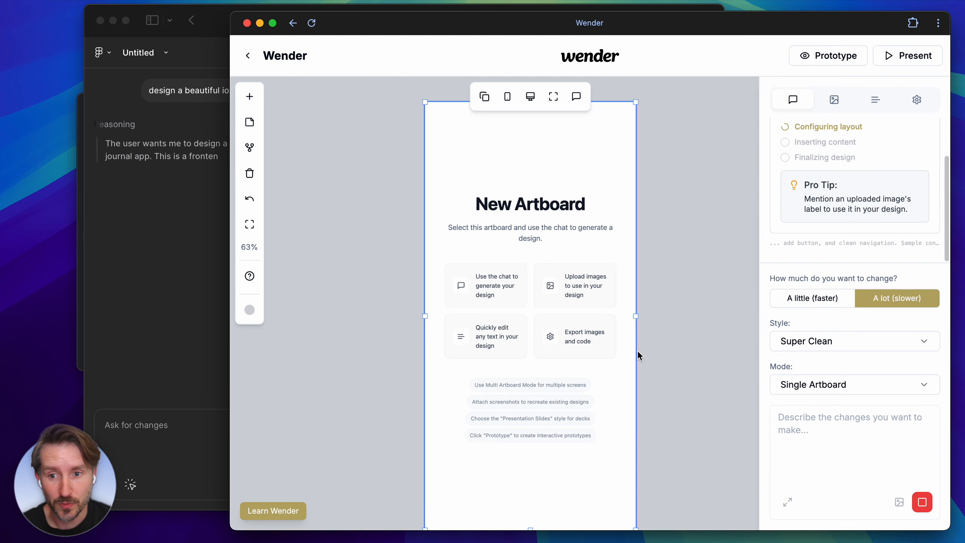
click(208, 257)
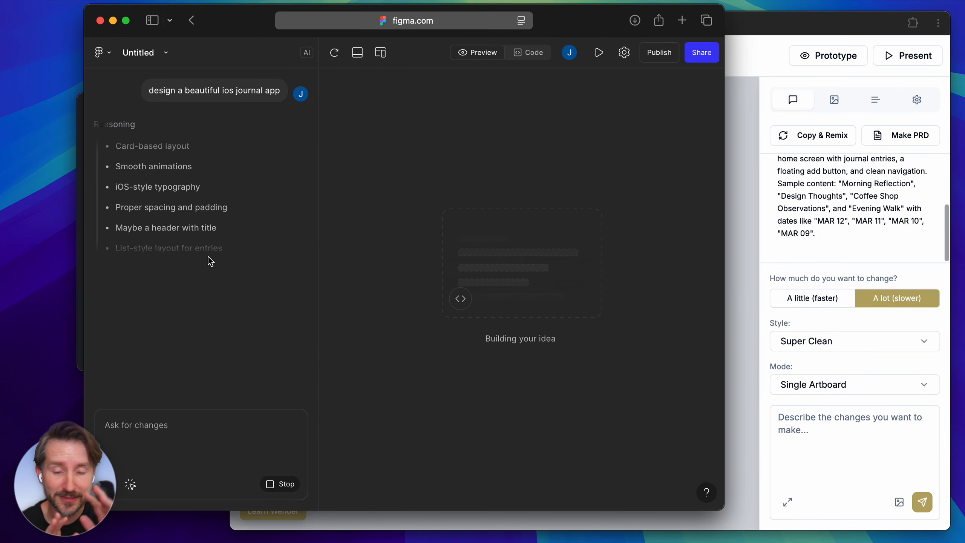
click(751, 235)
Extend the lower edge of the generated journal artboard to make it slightly taller.
scroll(635, 278, down, 3)
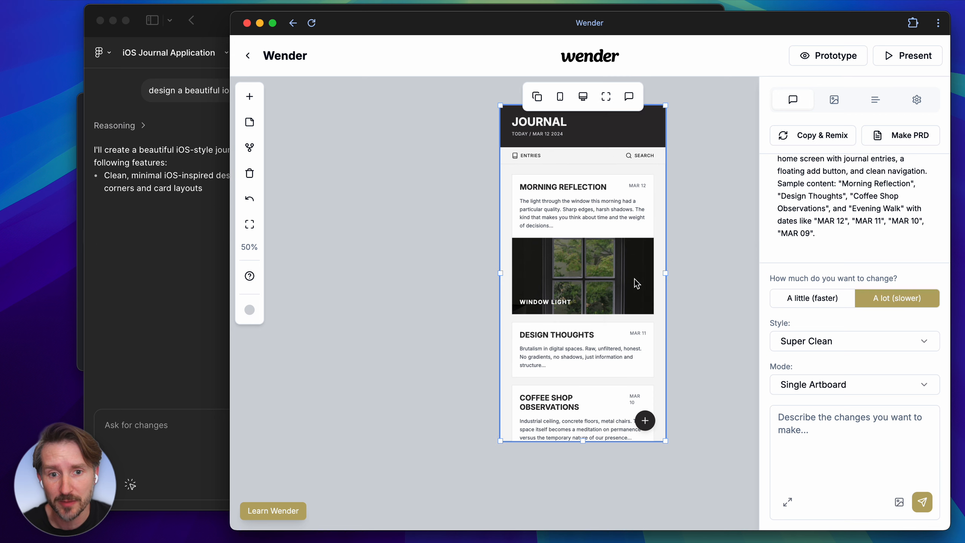
scroll(634, 278, right, 2)
drag(518, 447, 518, 462)
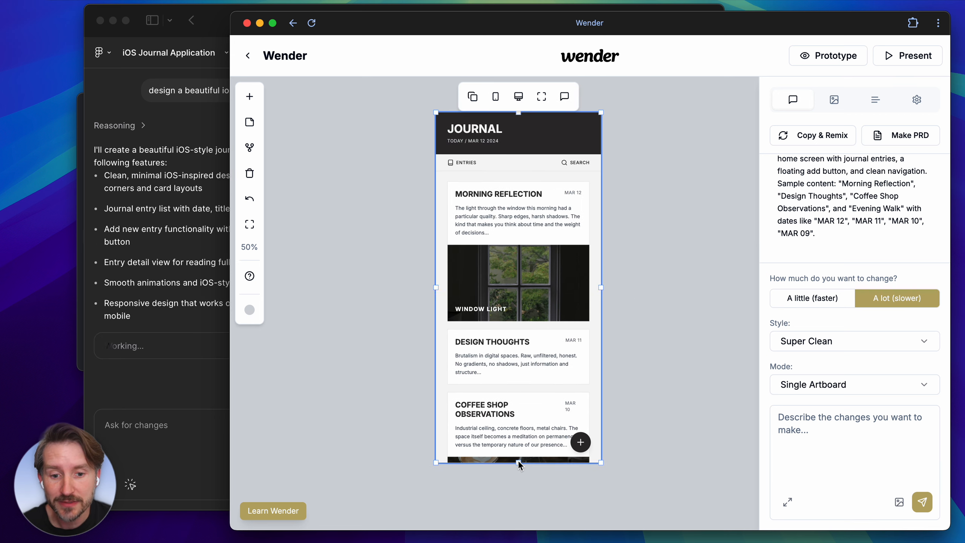
scroll(489, 247, right, 2)
scroll(489, 247, down, 1)
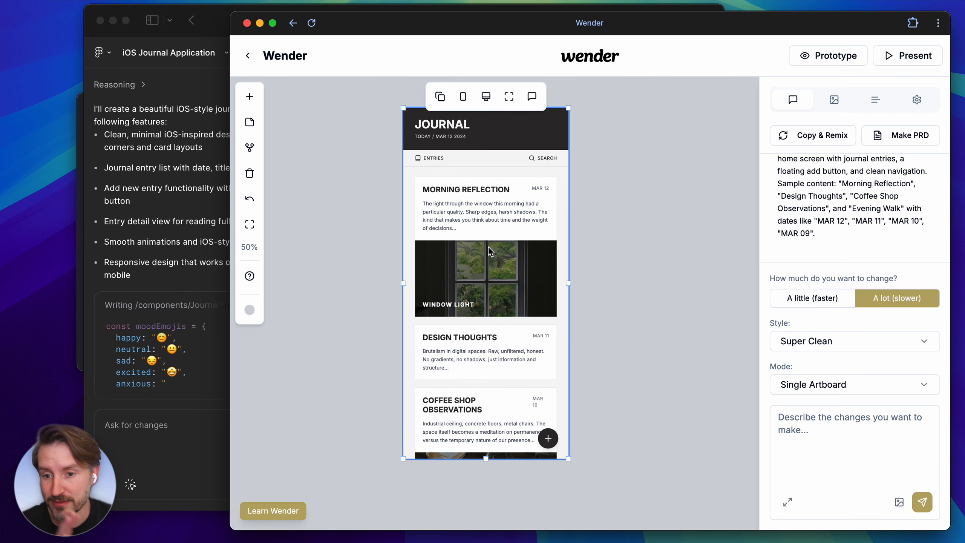
scroll(488, 247, left, 2)
scroll(489, 247, up, 1)
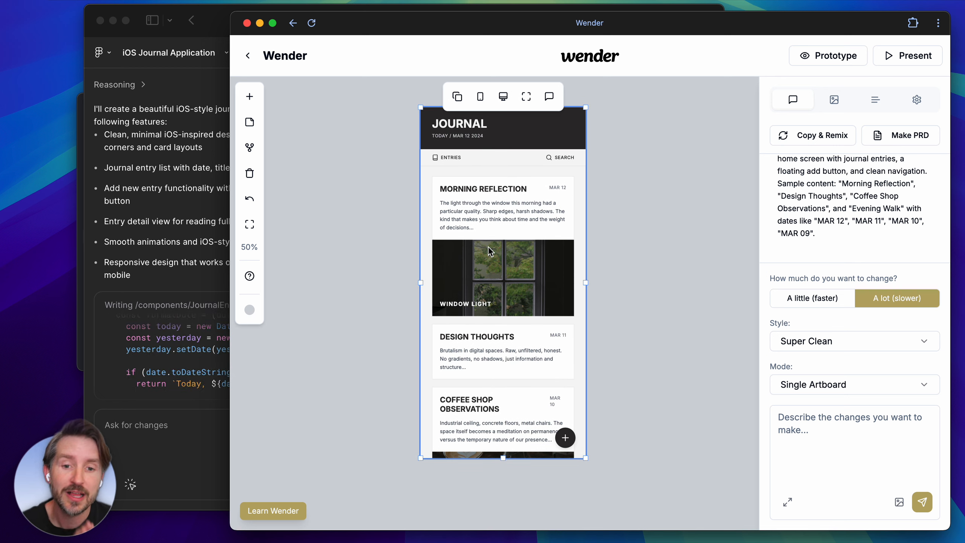
Request "add a bottom nav" for the journal artboard and check on the Figma Make generation.
click(849, 436)
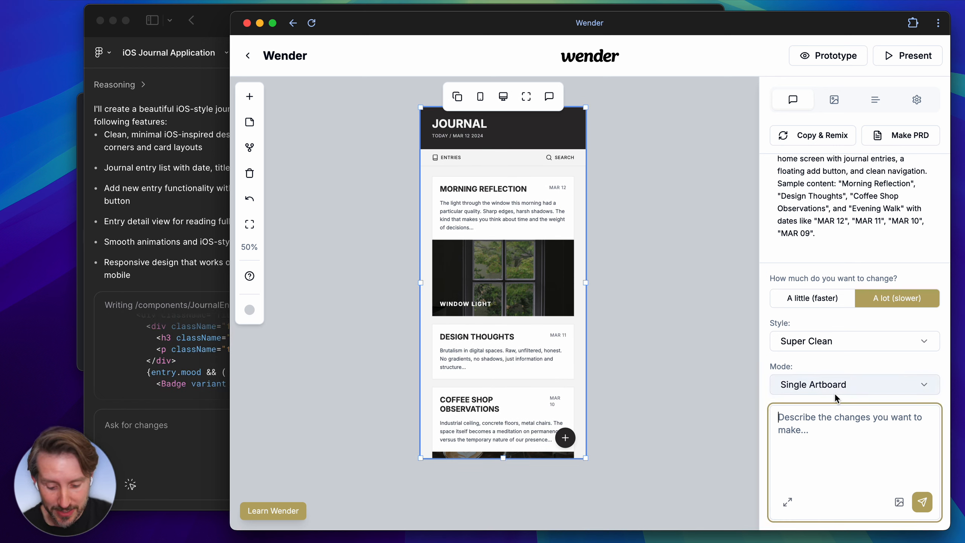
text(add a bottom anv)
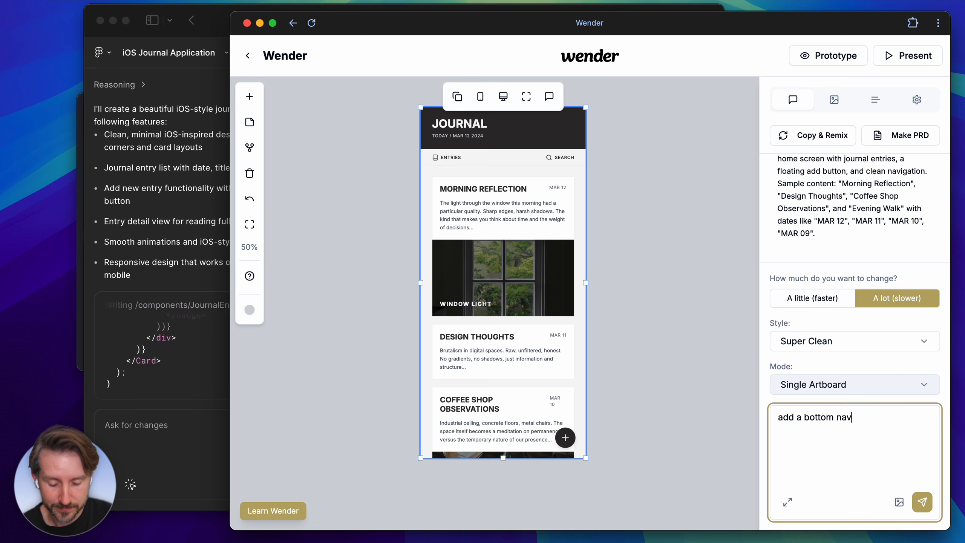
key(Return)
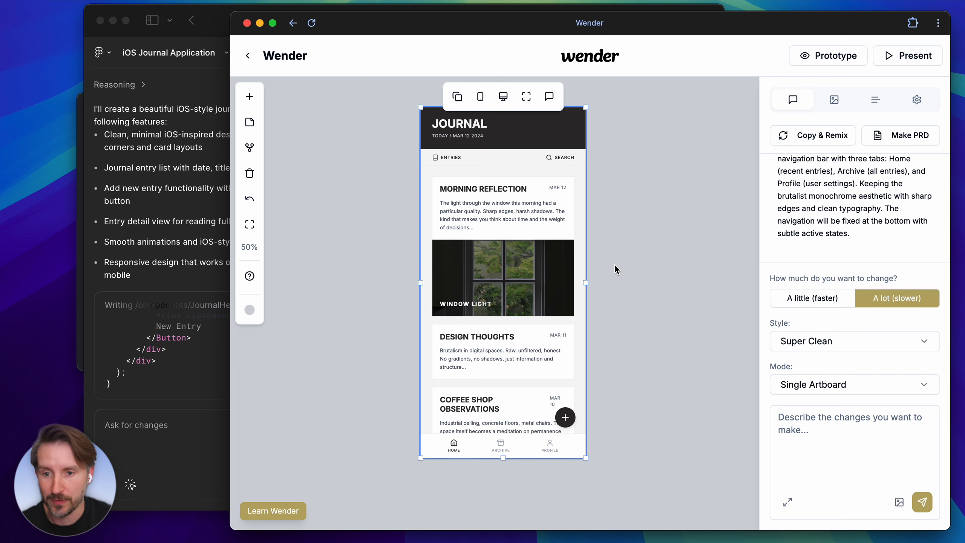
click(162, 206)
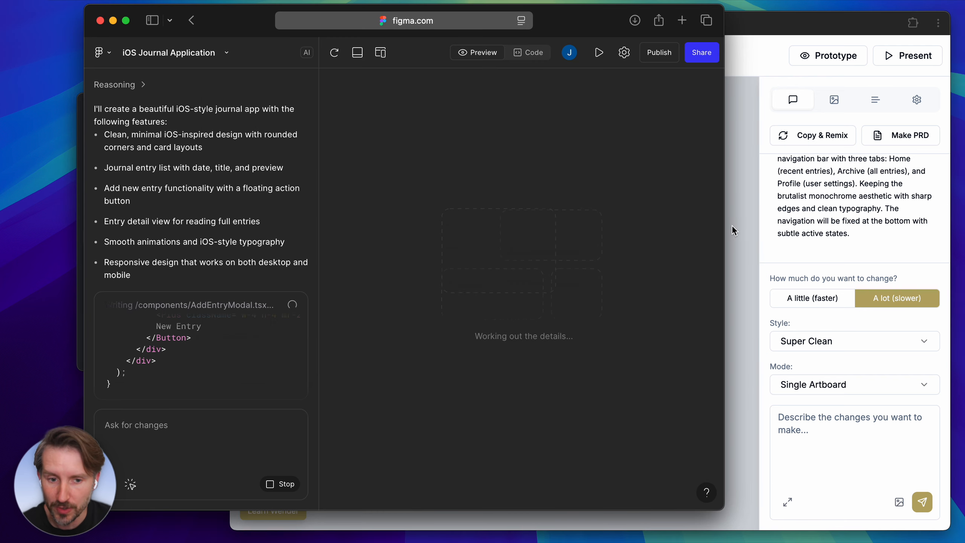
click(751, 258)
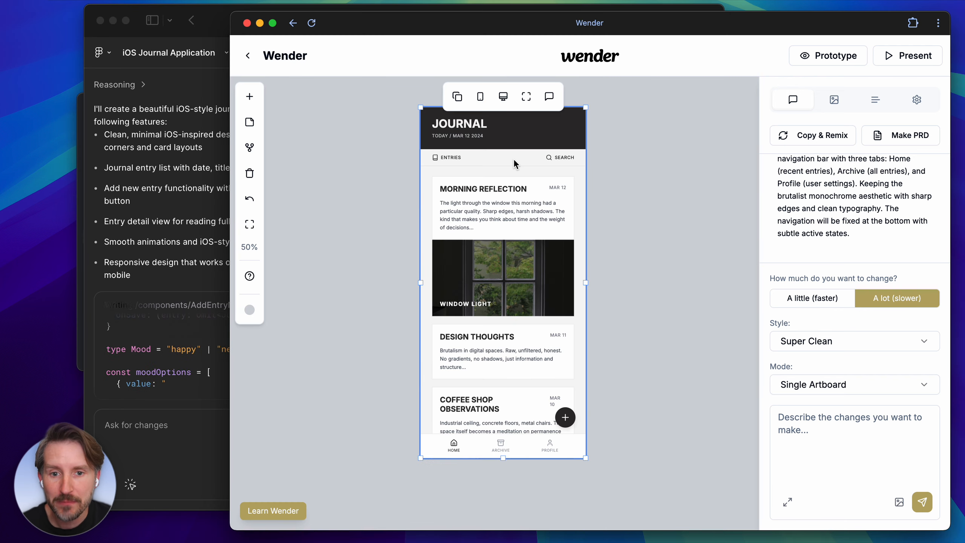
Duplicate the journal artboard and request that the copy's bottom nav be the same color as the top header.
click(457, 96)
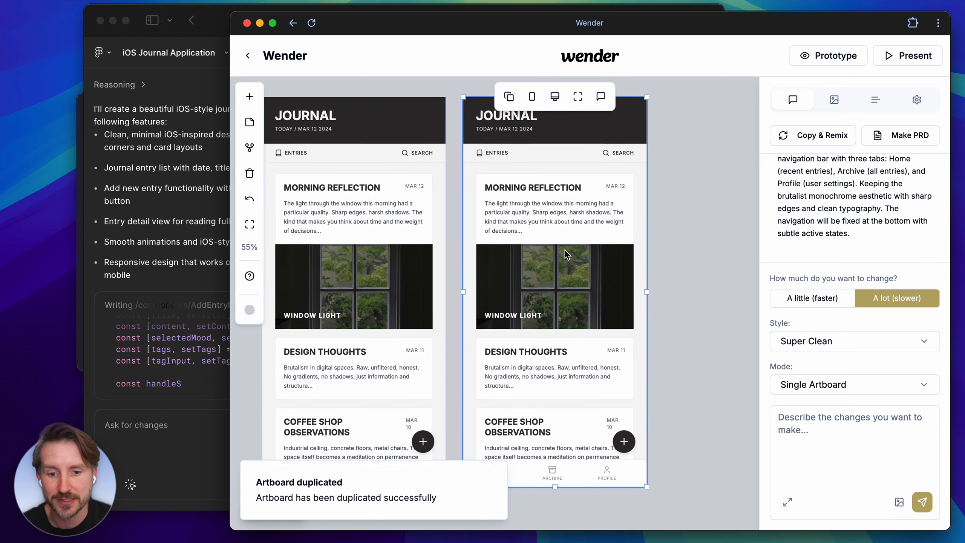
click(796, 453)
text(make the bottom nav the same color as the top one)
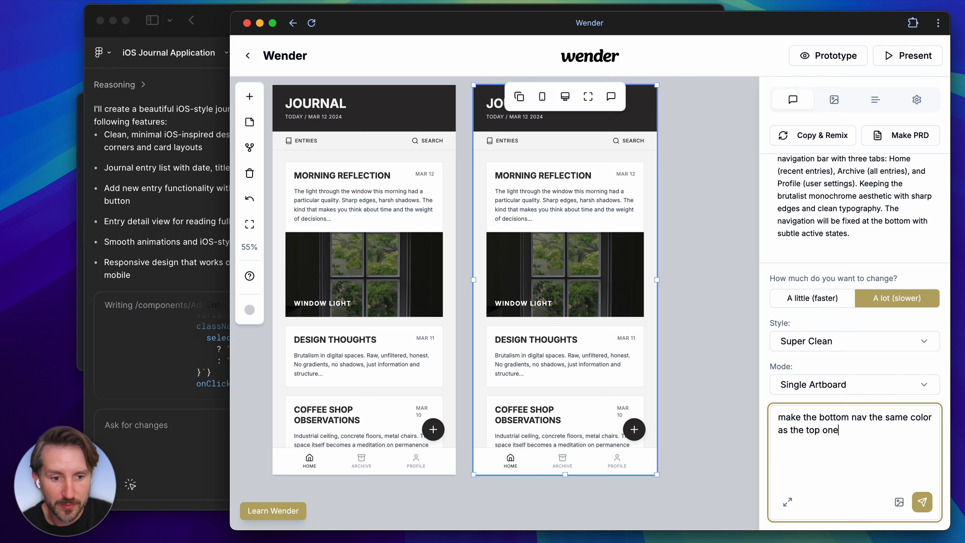
key(Return)
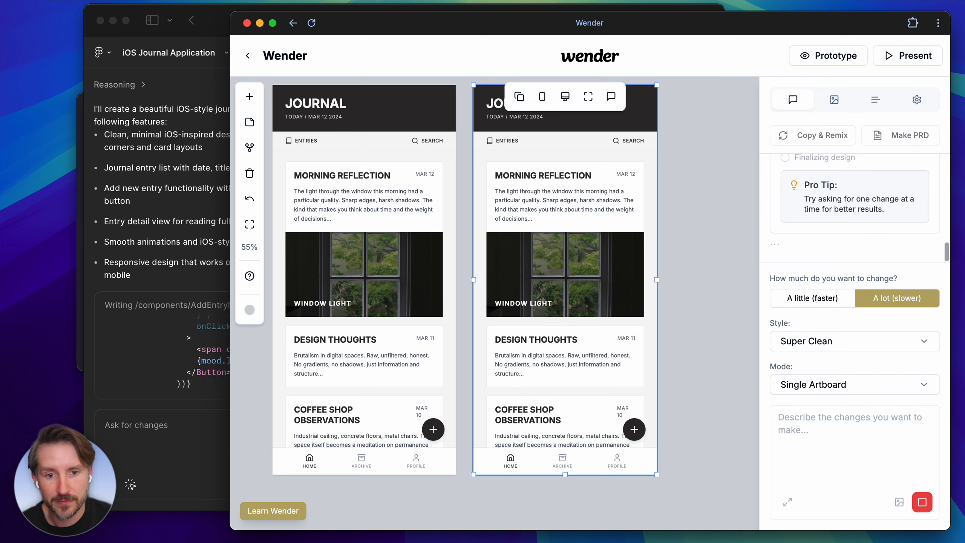
Duplicate the dark-nav artboard and widen the new copy to roughly twice its width.
scroll(688, 333, down, 1)
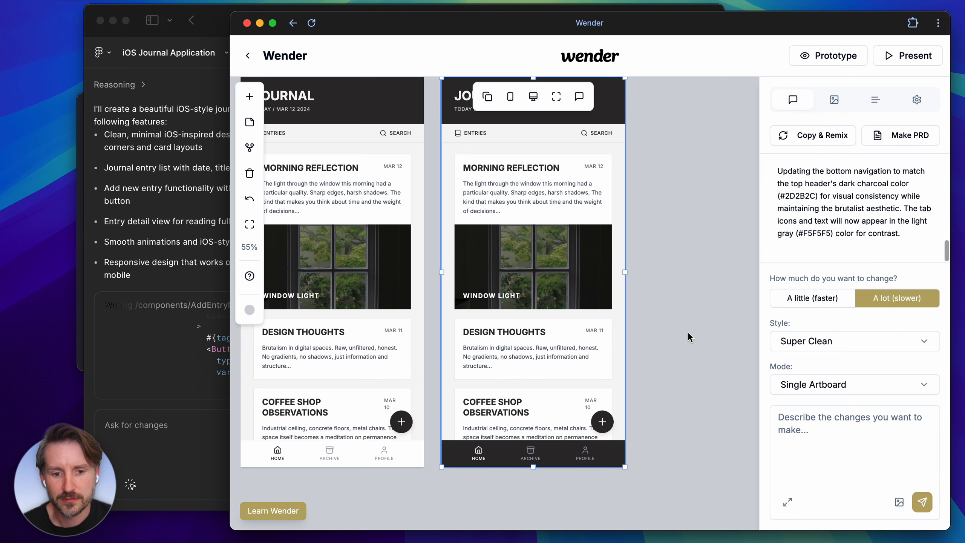
click(482, 97)
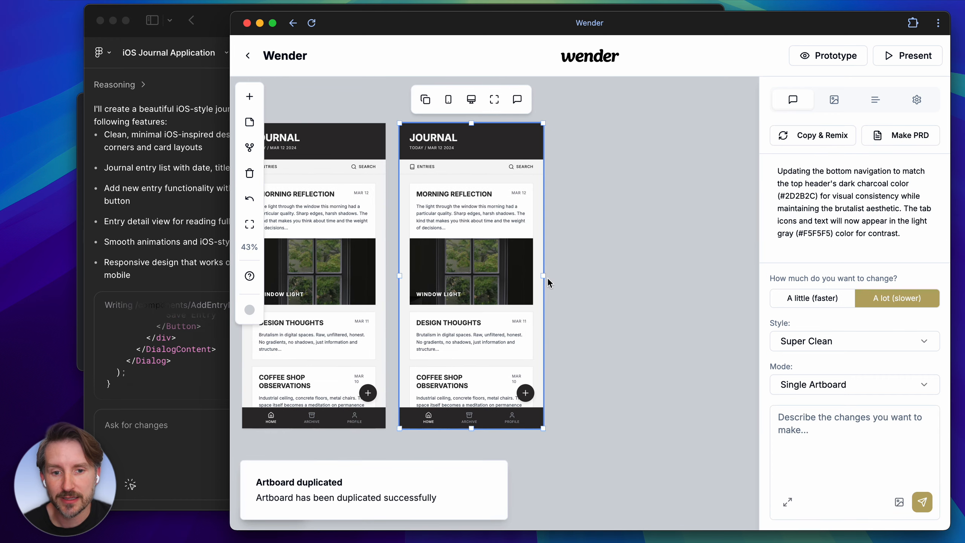
drag(545, 275, 693, 275)
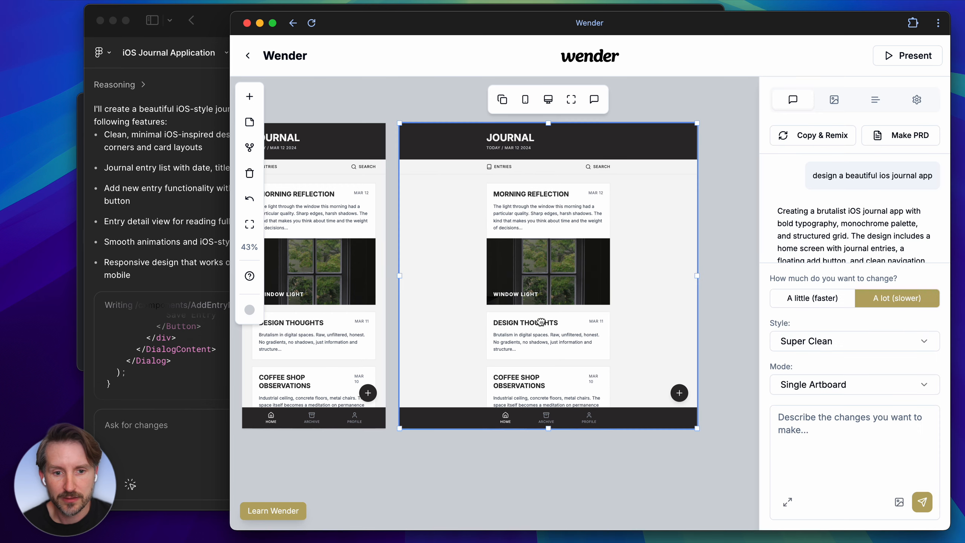
Request "make this look different on desktop so it's nice and responsive" for the widened artboard and check on the Figma Make generation.
click(812, 422)
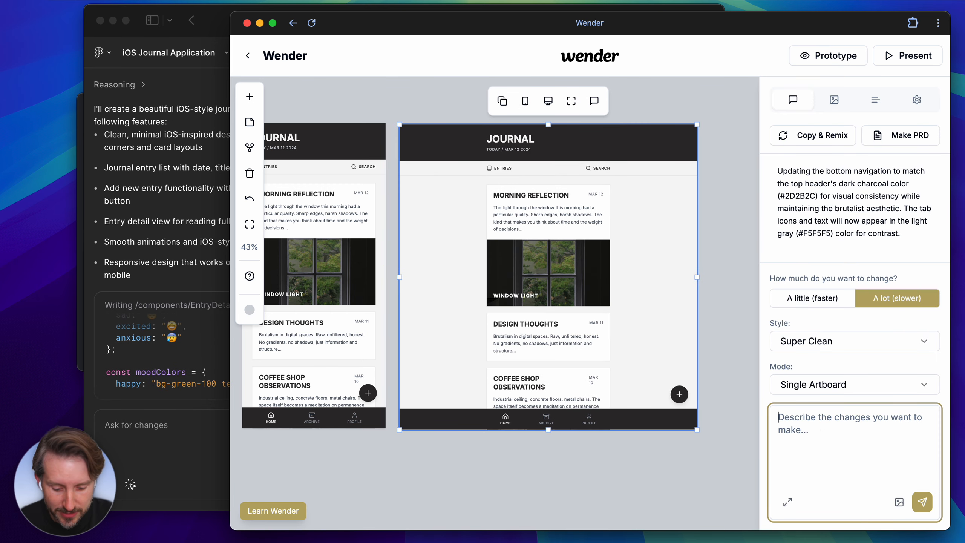
text(make this look )
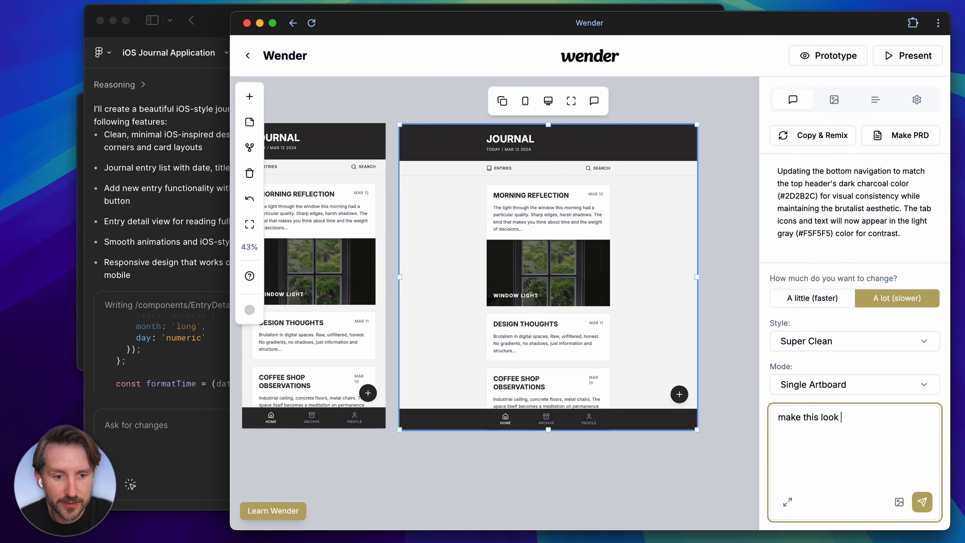
text(different on deskto)
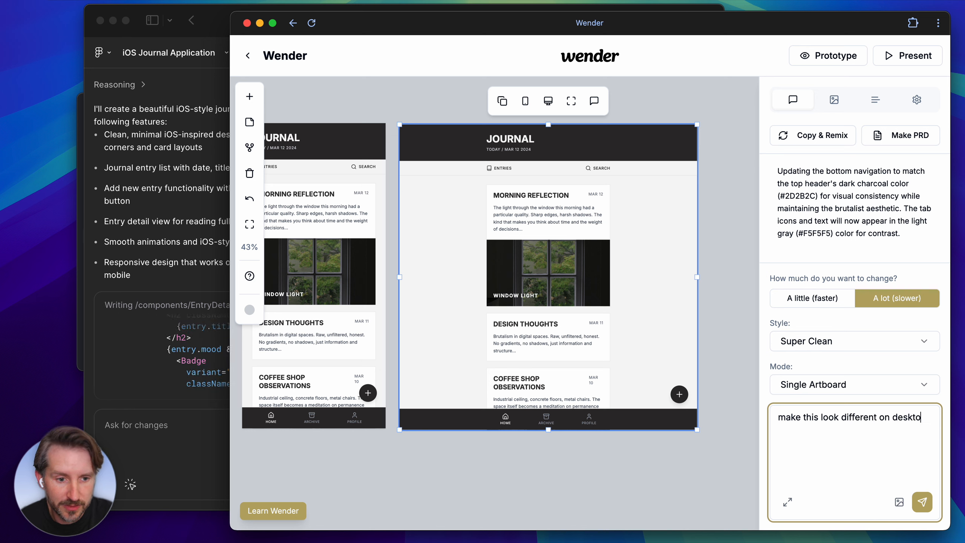
text(pso it's nic)
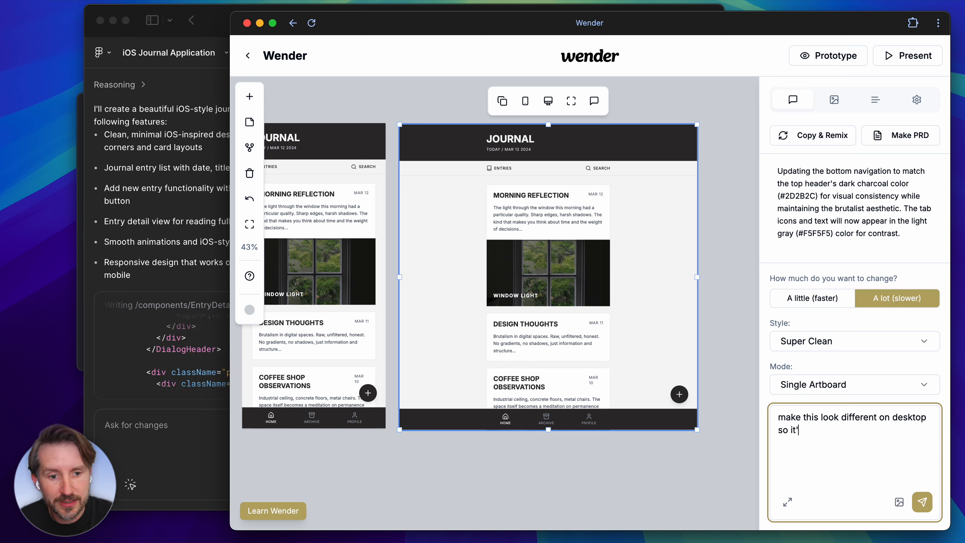
text(e and res)
key(BackSpace)
key(BackSpace)
key(BackSpace)
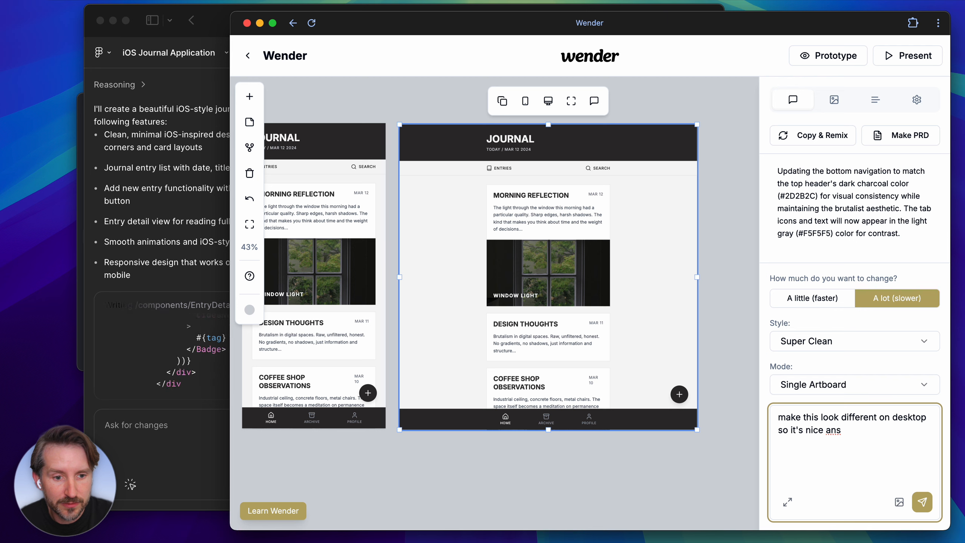
text(responsive)
key(Return)
click(152, 237)
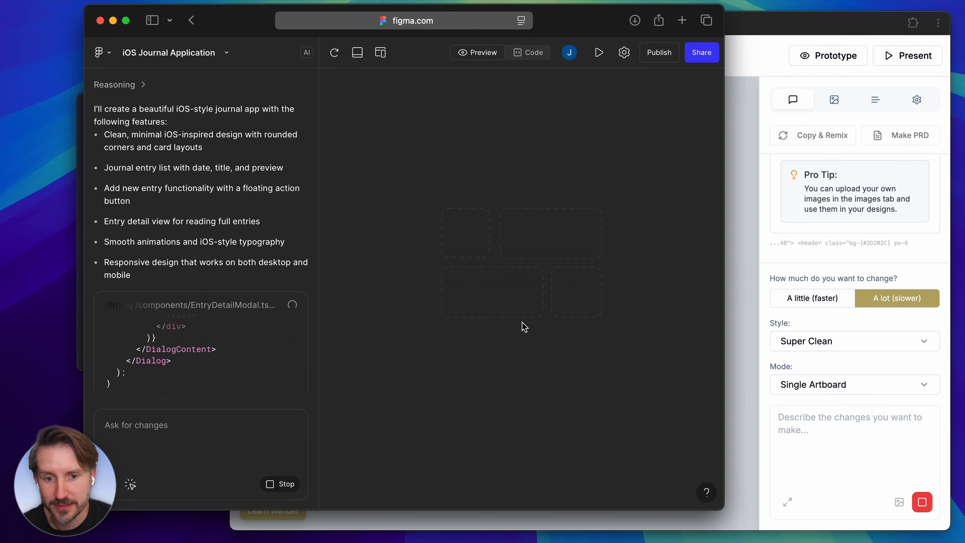
click(738, 313)
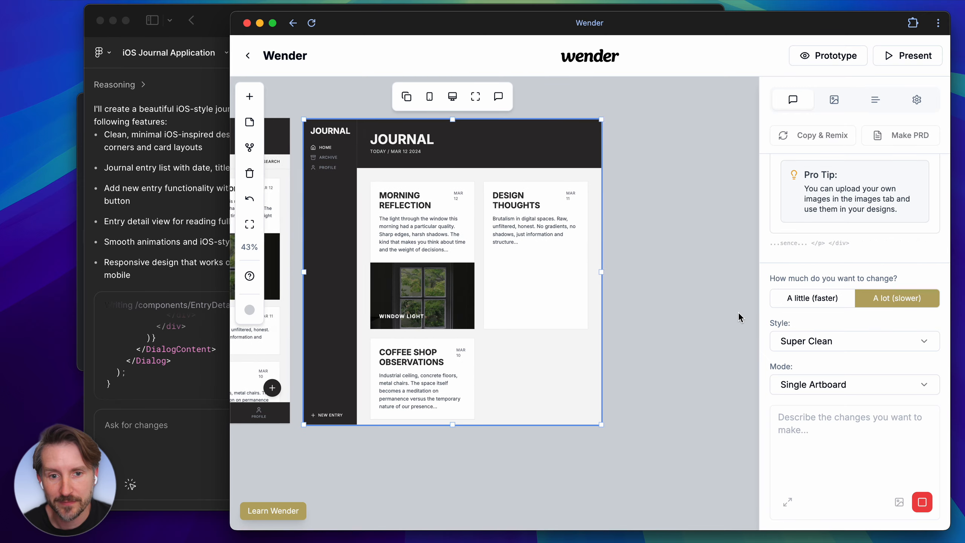
Narrow the responsive artboard back to mobile width and compare it with the two other artboards.
drag(577, 282, 461, 285)
scroll(491, 374, left, 5)
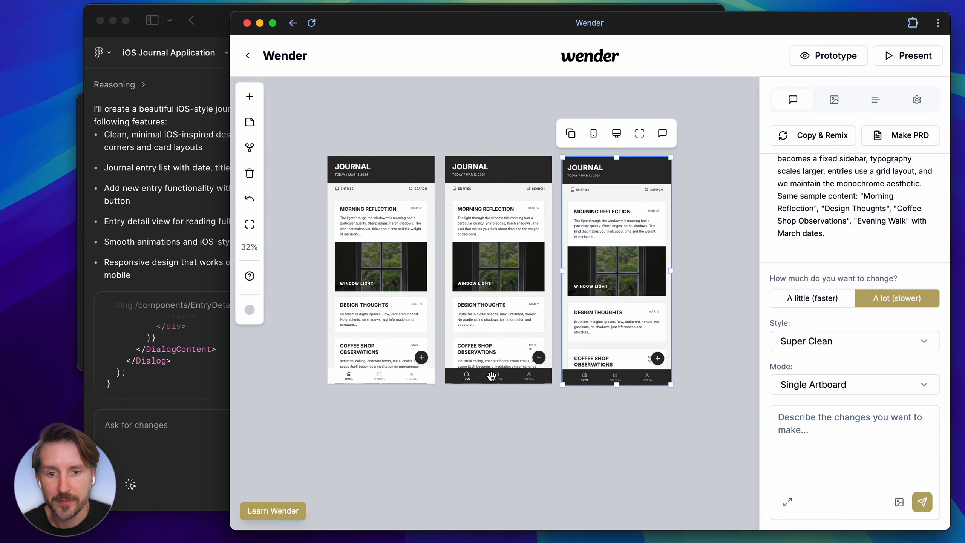
scroll(486, 349, up, 1)
scroll(484, 345, up, 1)
scroll(484, 343, right, 2)
scroll(484, 342, right, 2)
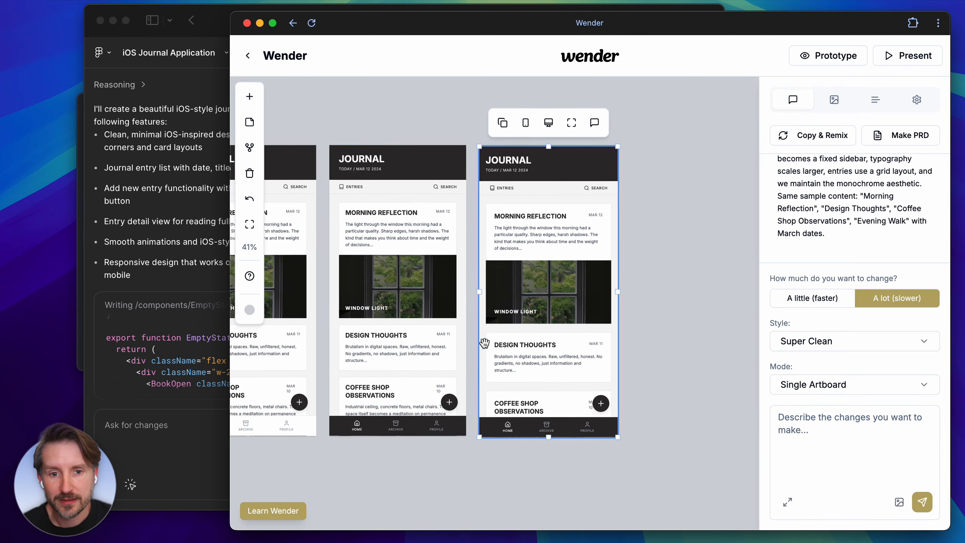
Change the "JOURNAL" heading on the responsive artboard to "MY JOURNAL".
double_click(464, 183)
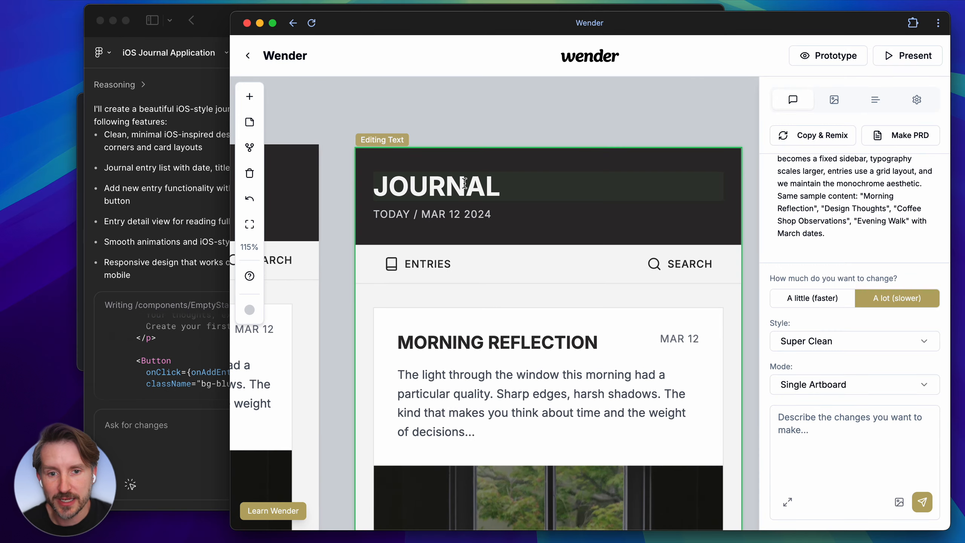
text(zMy)
key(BackSpace)
key(BackSpace)
key(BackSpace)
text(MY JOURNA)
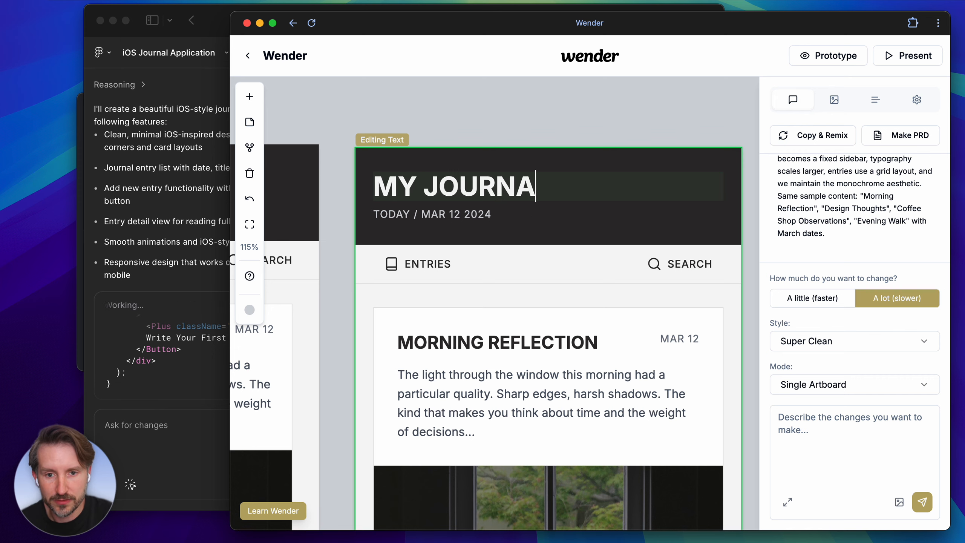
click(482, 100)
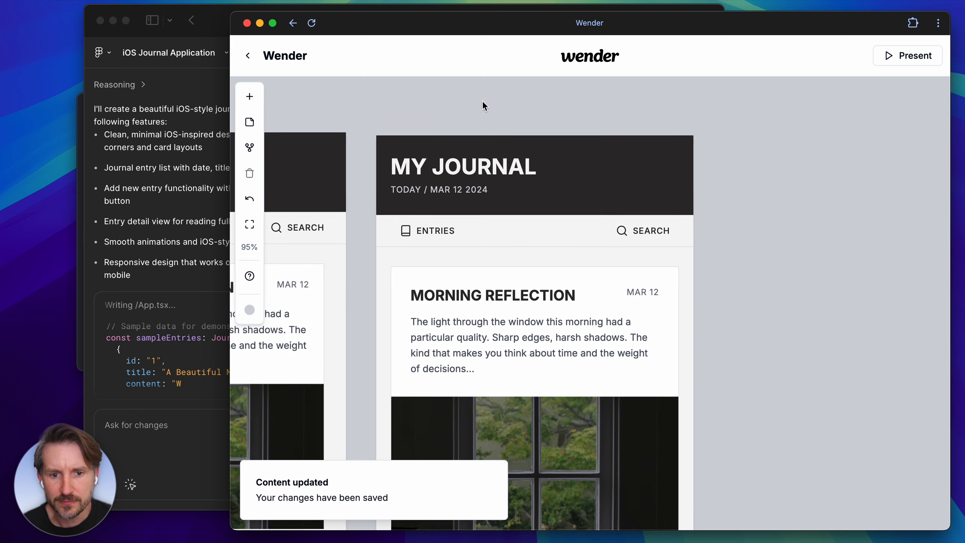
Set the header date's text size to L by default and 3XL on medium screens, and switch the artboard to desktop size.
click(505, 250)
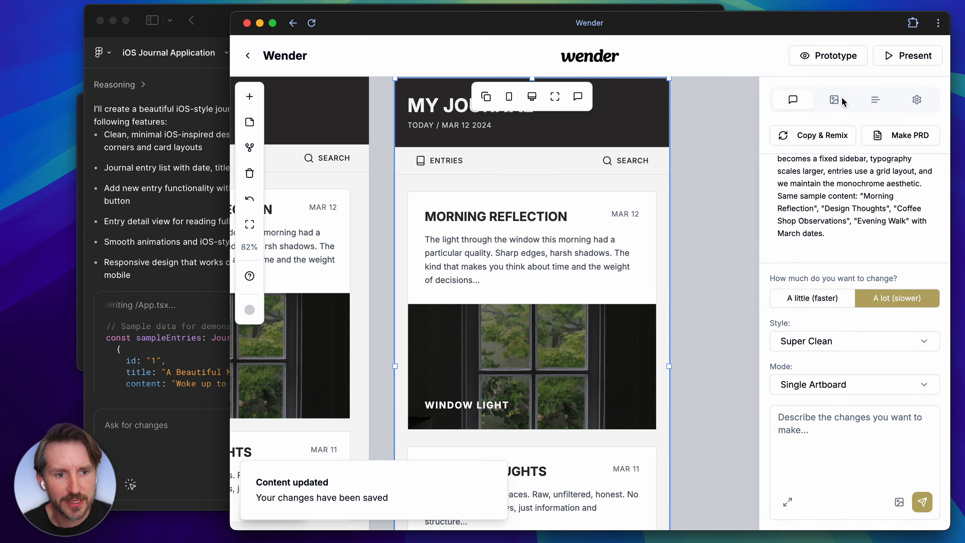
click(873, 99)
scroll(429, 198, up, 2)
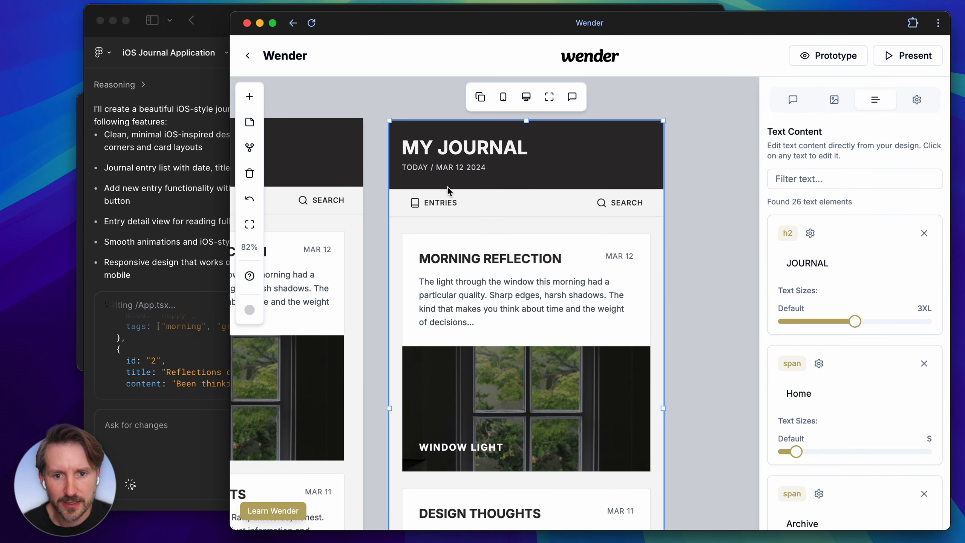
scroll(834, 345, down, 3)
scroll(835, 345, down, 10)
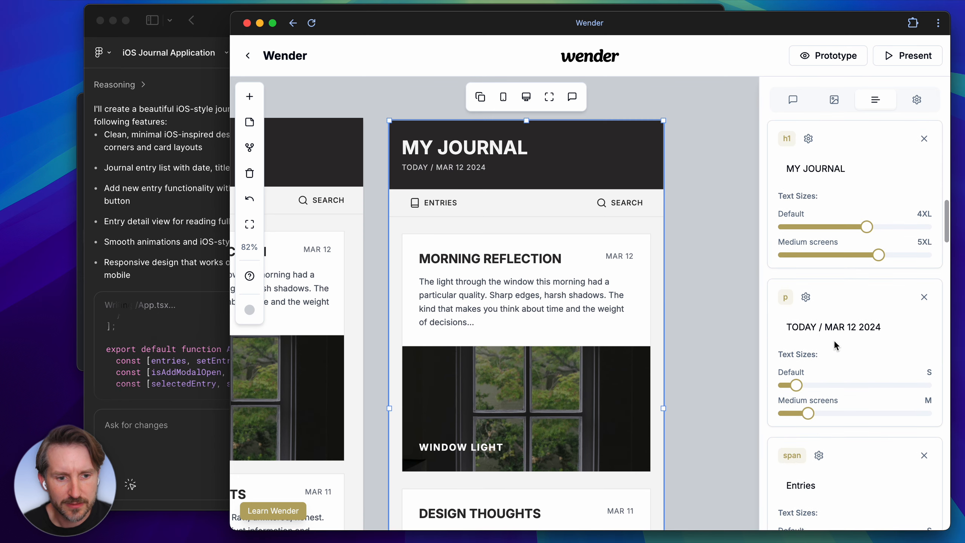
drag(807, 412, 855, 410)
drag(795, 386, 818, 386)
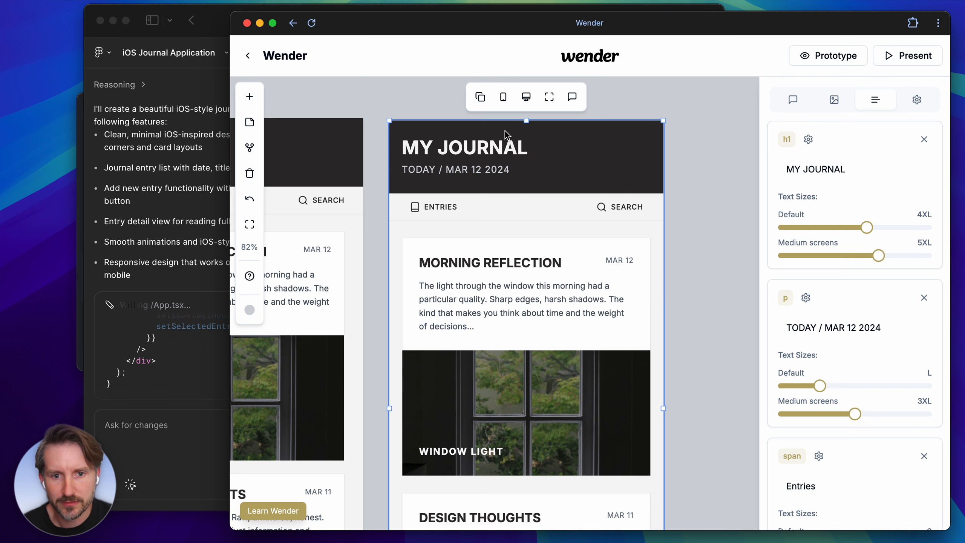
click(525, 98)
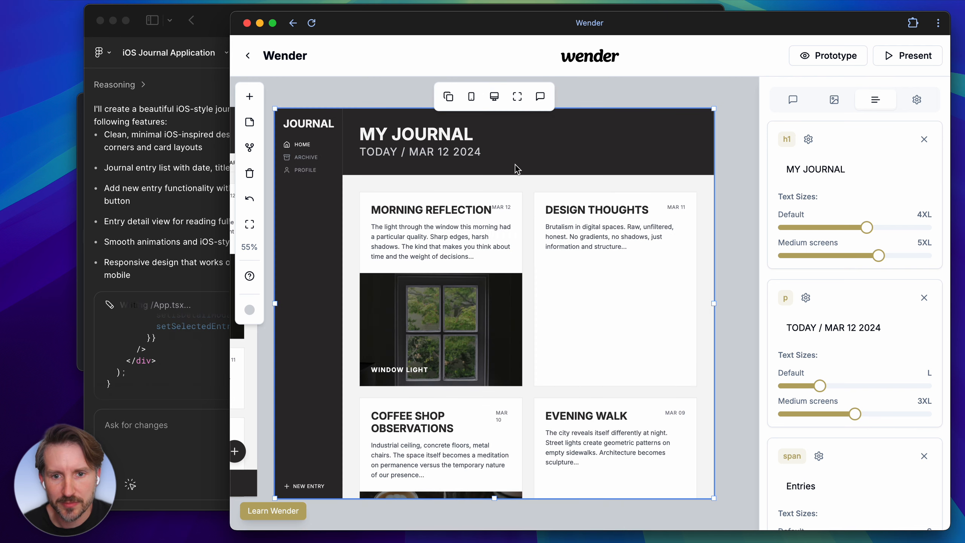
Set the header date's medium-screen text size to XL, return the artboard to mobile size, and deselect it.
drag(853, 415, 831, 414)
click(471, 97)
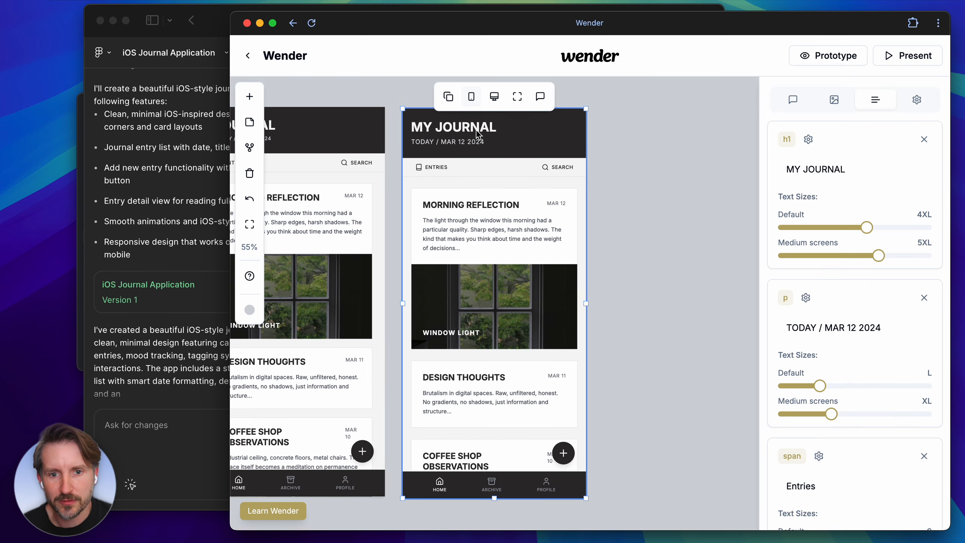
click(693, 209)
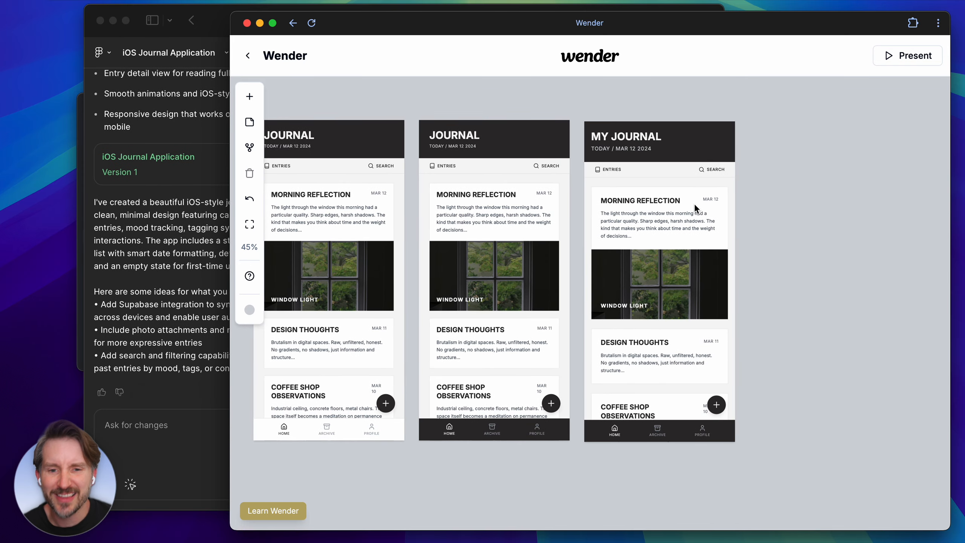
Duplicate the MY JOURNAL artboard and request "create a big featured photo post" for the copy.
scroll(659, 176, up, 3)
scroll(659, 176, right, 2)
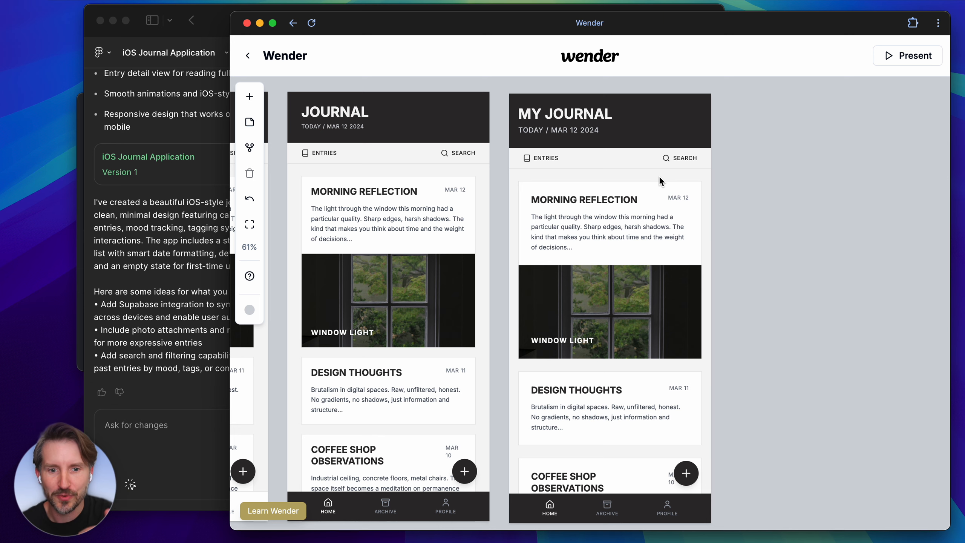
click(659, 175)
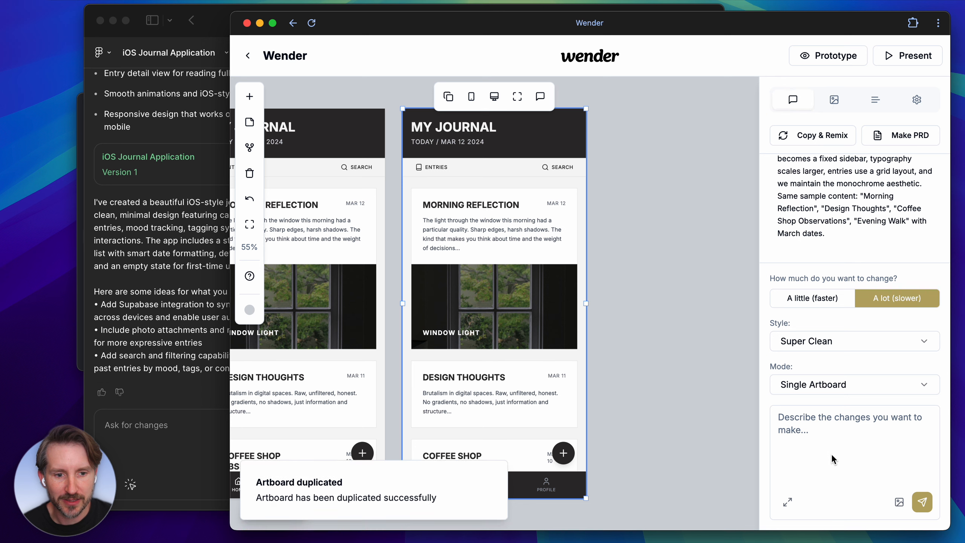
click(833, 458)
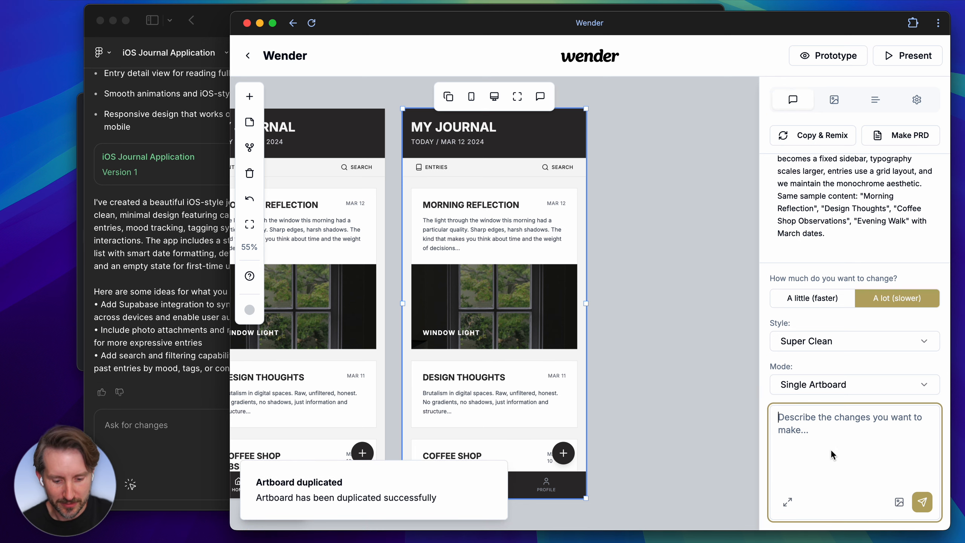
text(create)
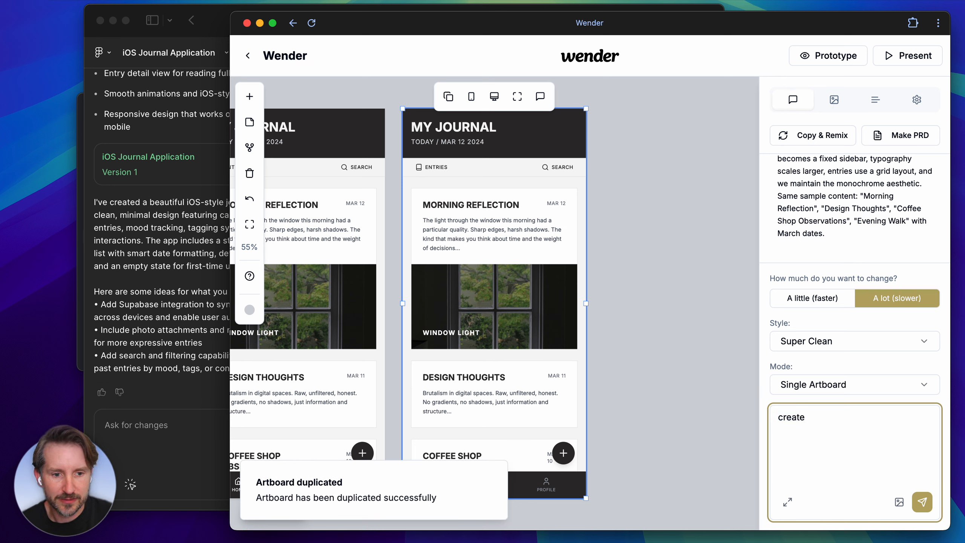
text( a big featured photo post at the)
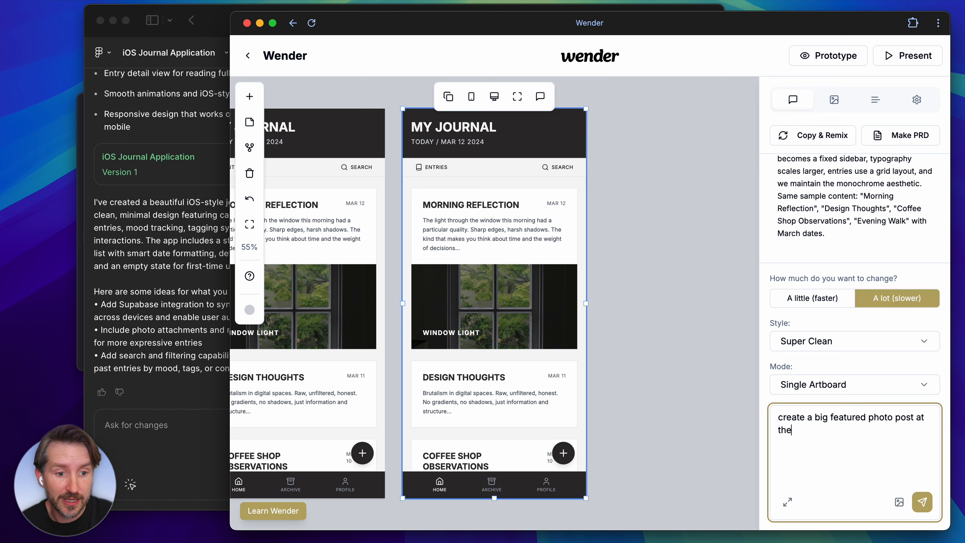
key(Return)
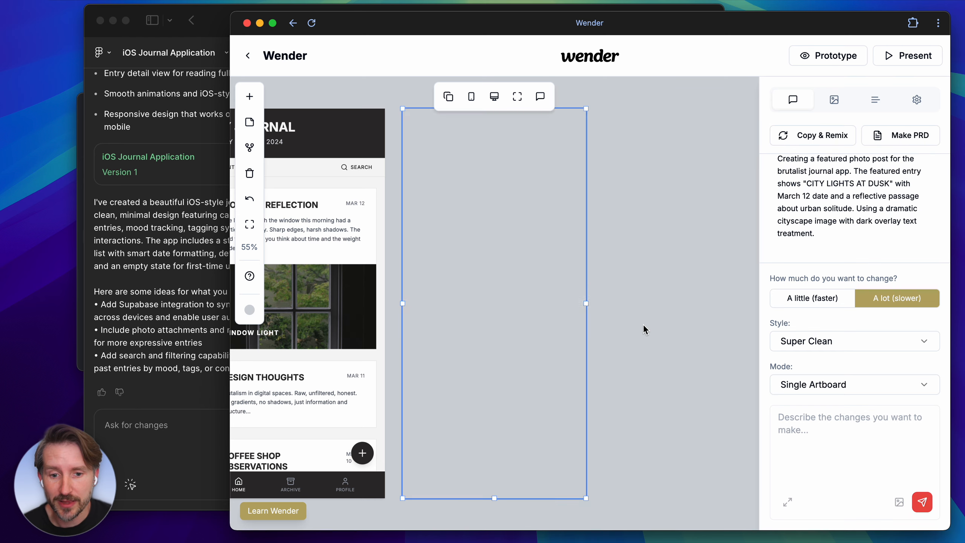
Duplicate the artboard with the featured photo post and request "show the archive screen" for the copy.
click(454, 102)
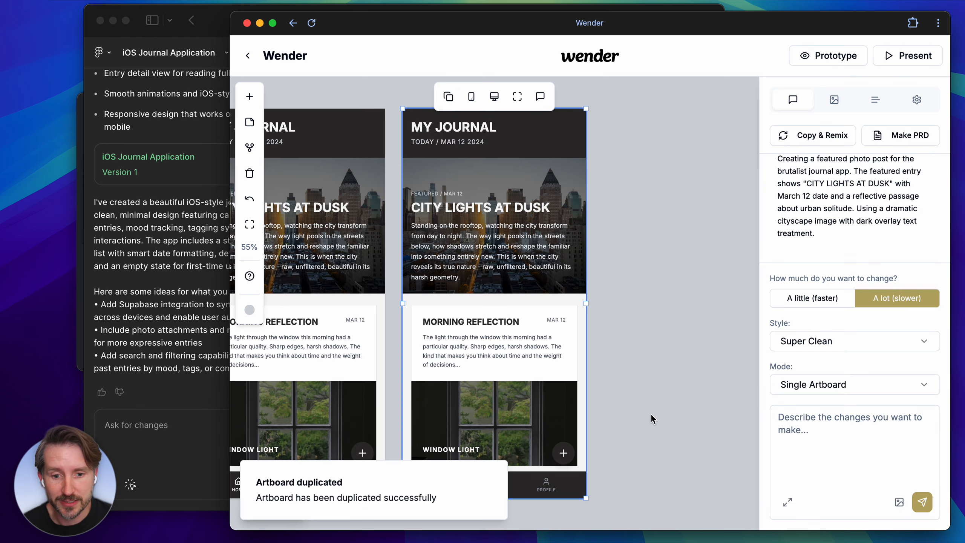
scroll(618, 426, down, 2)
scroll(618, 426, up, 1)
click(864, 454)
text(s)
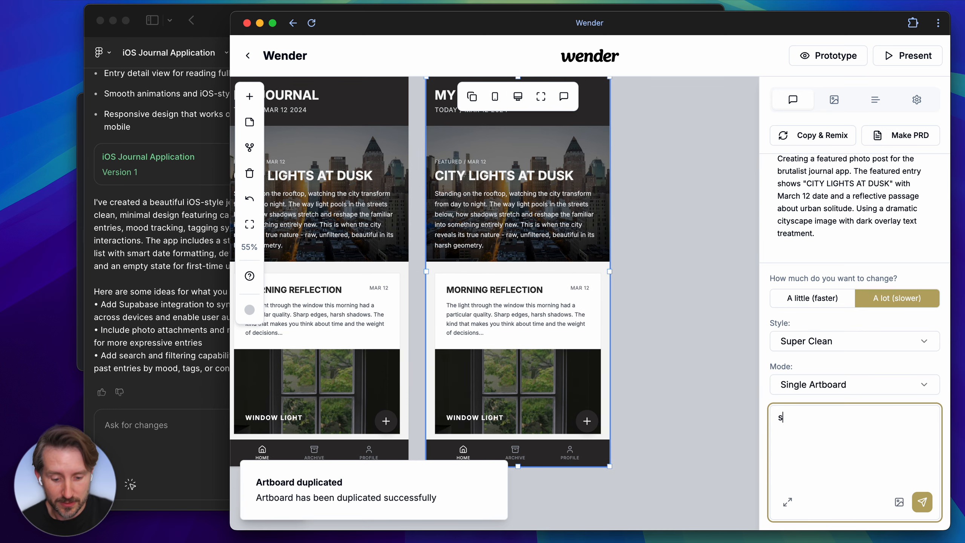
text(ow the archive screen)
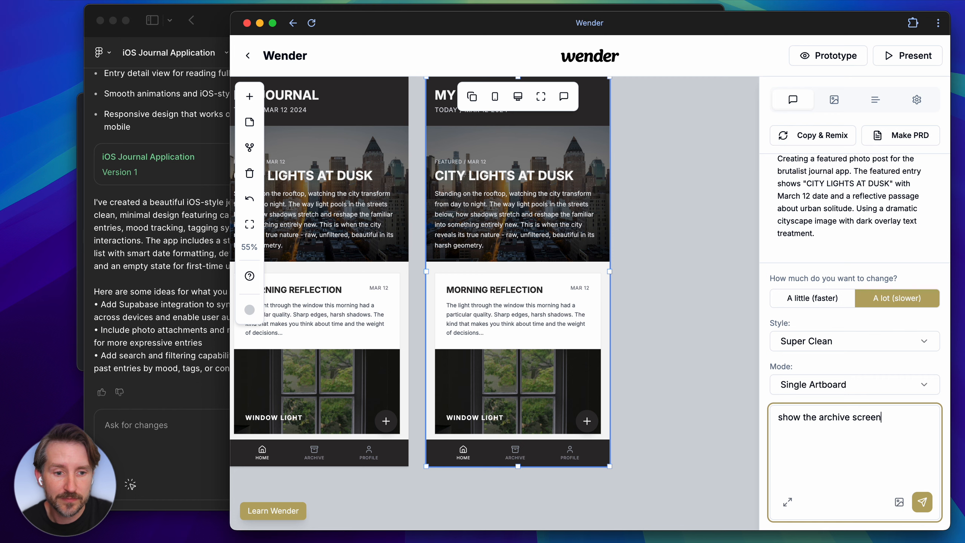
key(Return)
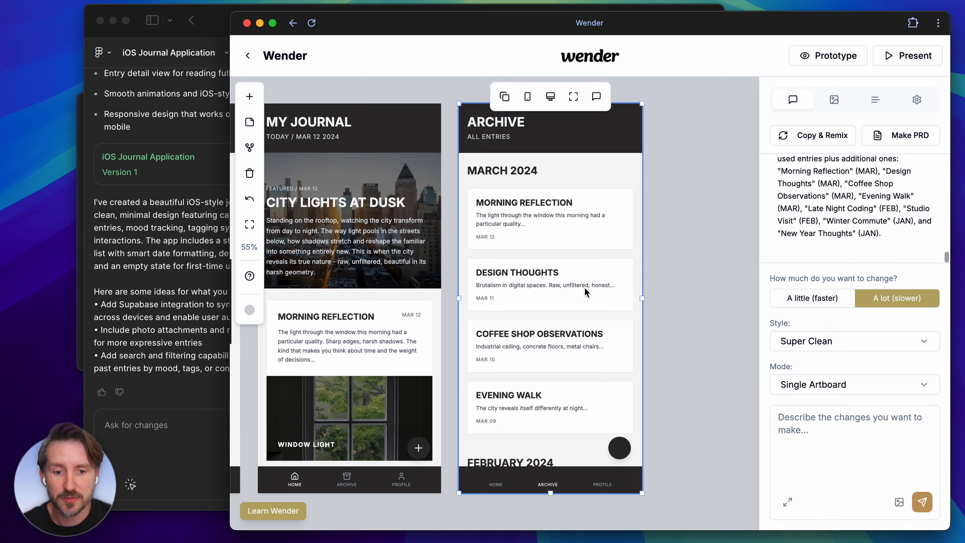
Switch to Figma Make and review the journal entry list in the generated app preview.
click(175, 239)
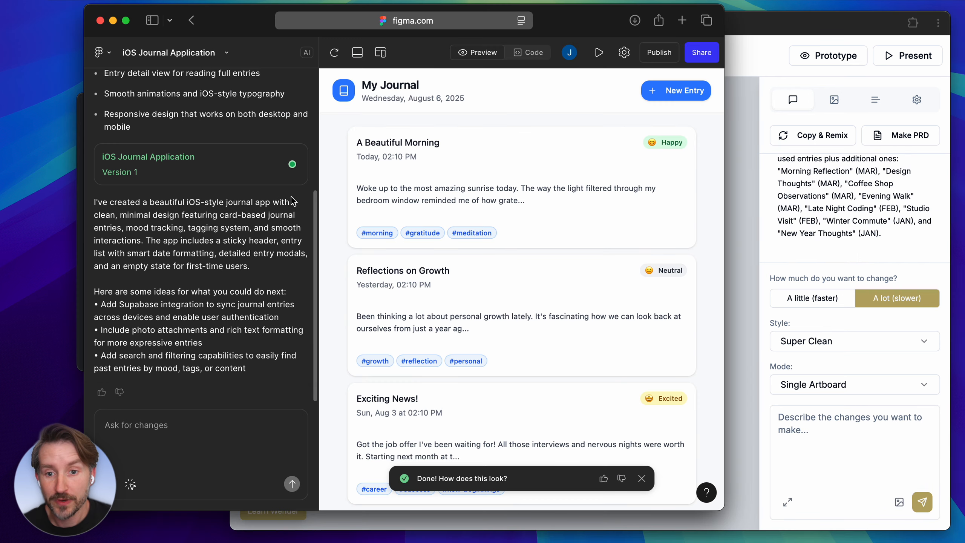
scroll(328, 183, down, 1)
scroll(329, 182, up, 1)
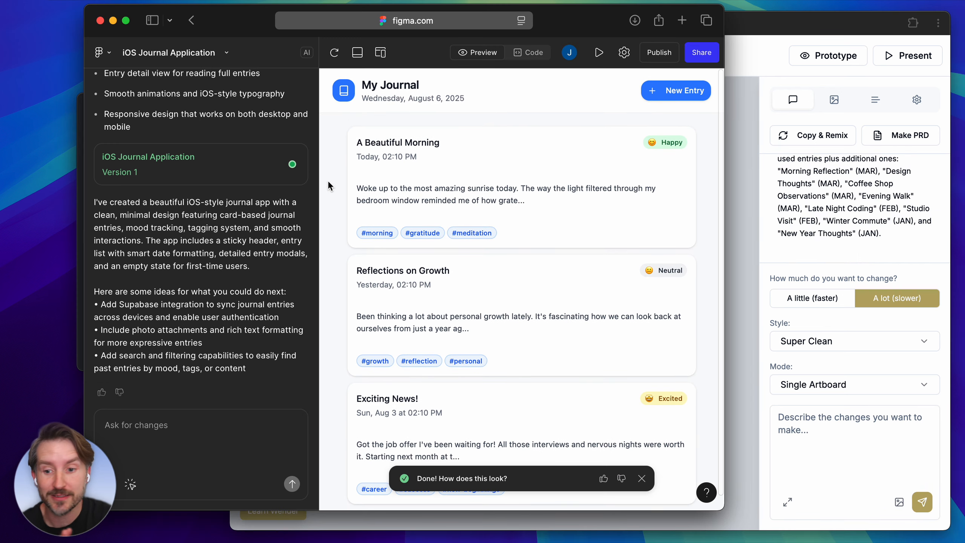
scroll(328, 183, down, 1)
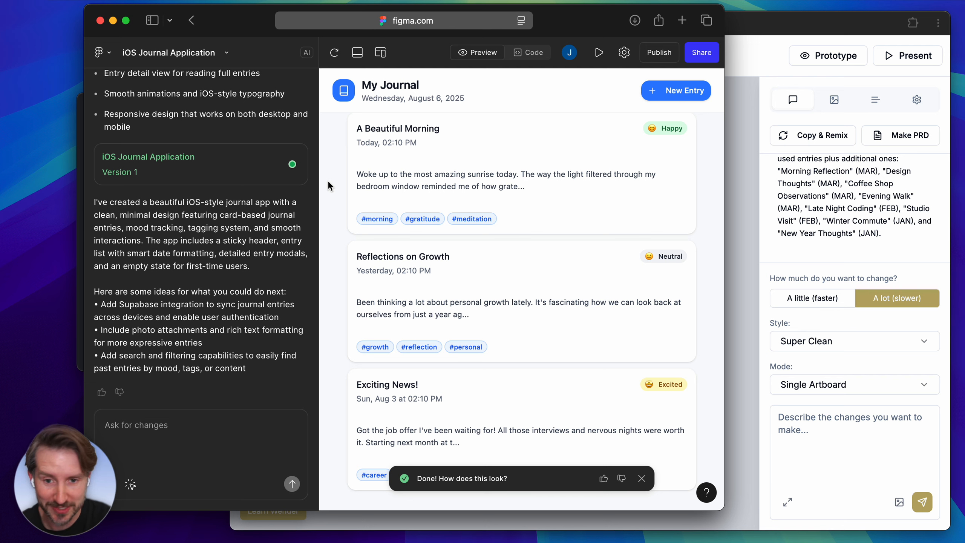
Save a new journal entry titled "Test this" with lorem ipsum content and the Happy mood.
click(688, 94)
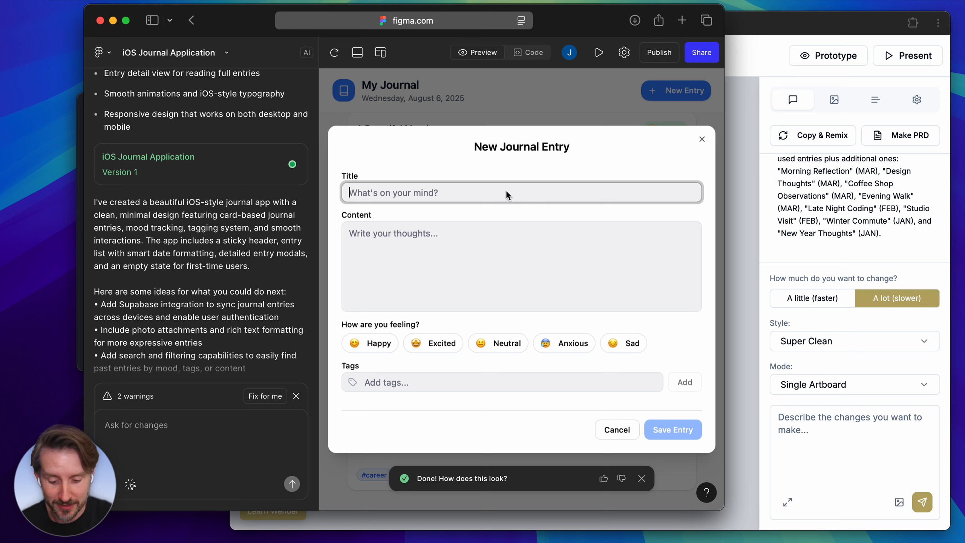
text(Test this)
click(444, 263)
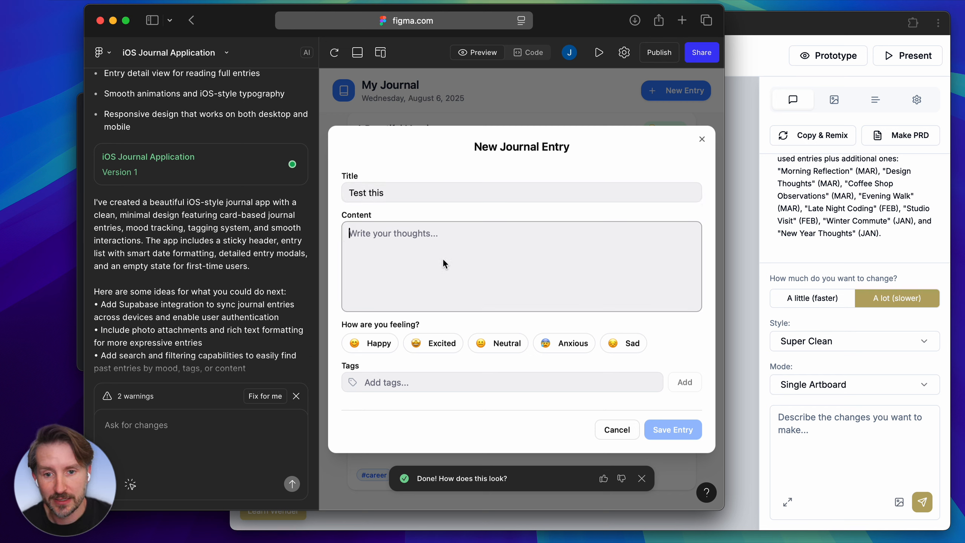
text(lorem)
key(space)
click(380, 344)
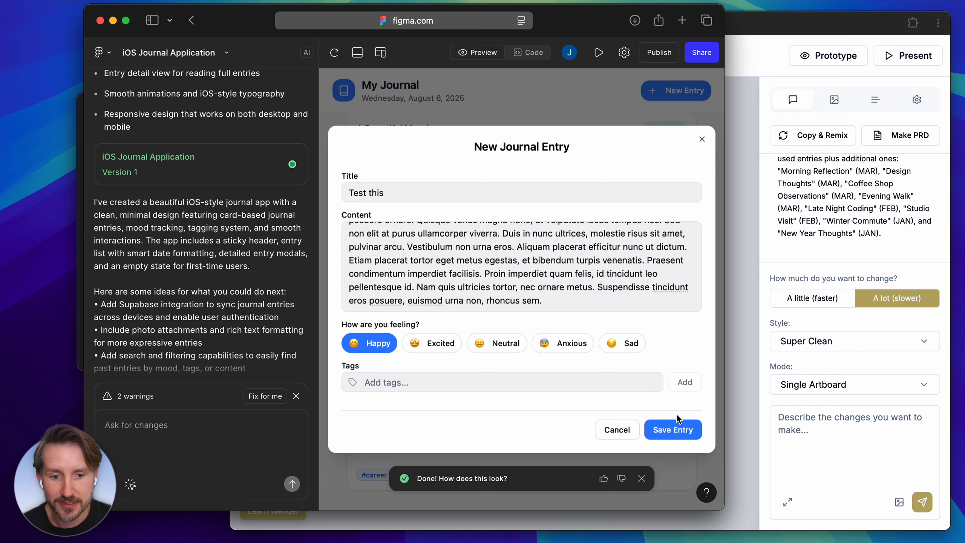
click(670, 419)
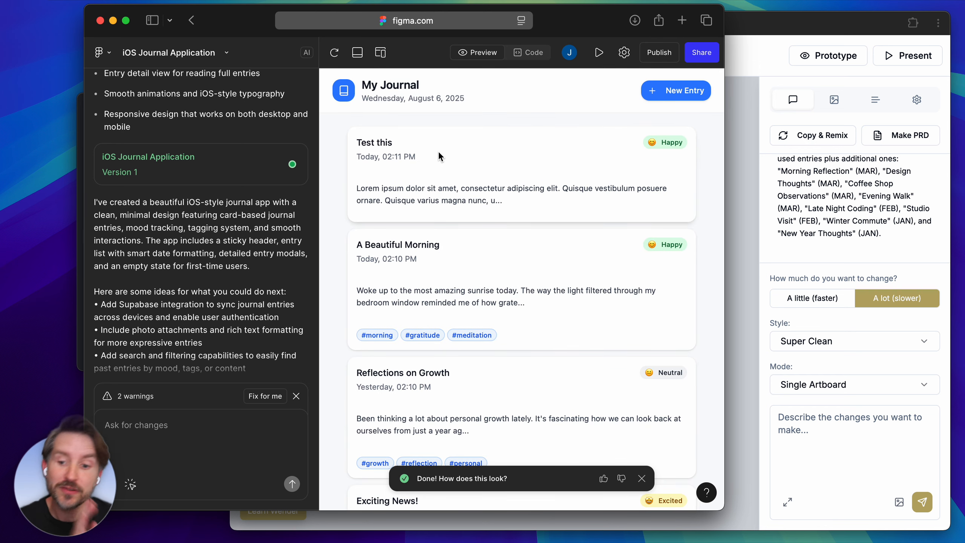
Switch between Wender and Figma Make to compare the journal and archive artboards with the generated app.
click(740, 177)
scroll(443, 227, left, 1)
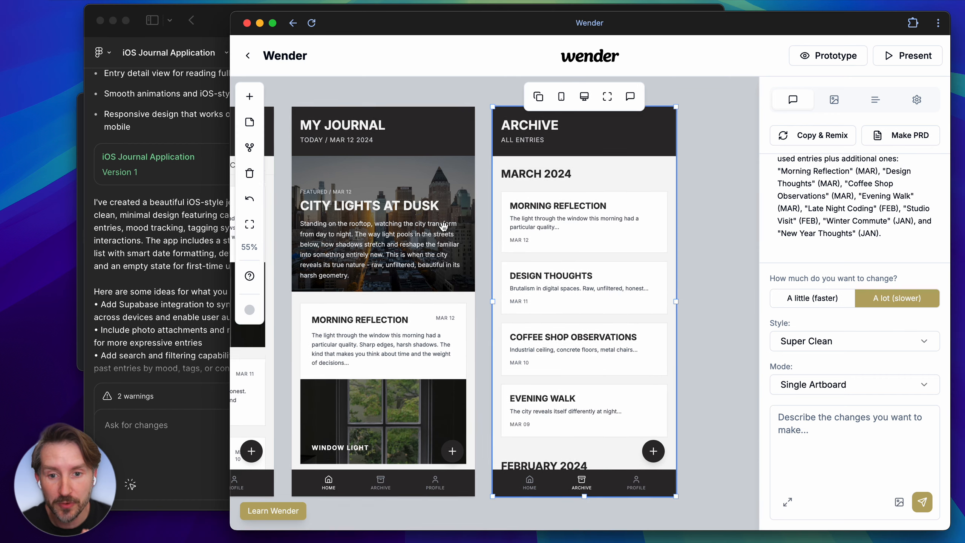
scroll(443, 226, left, 2)
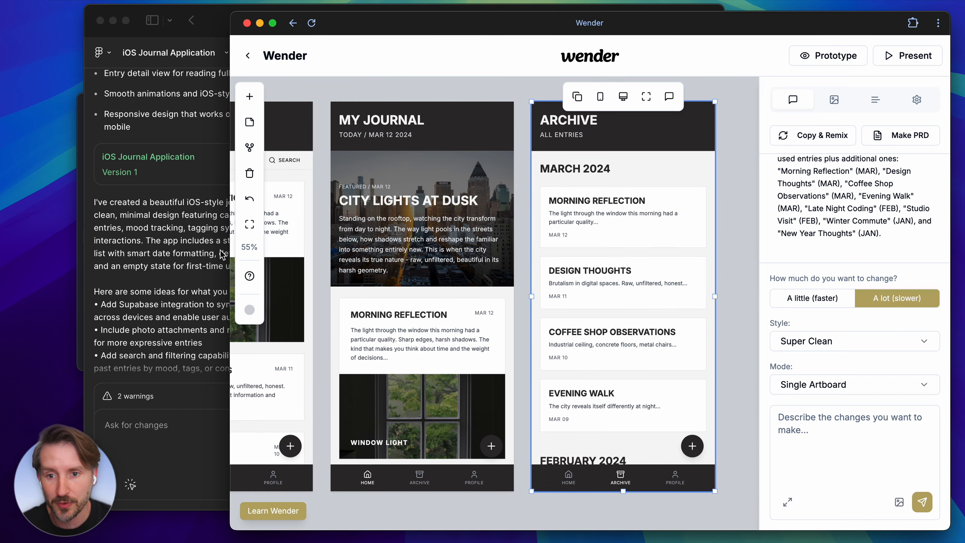
click(177, 251)
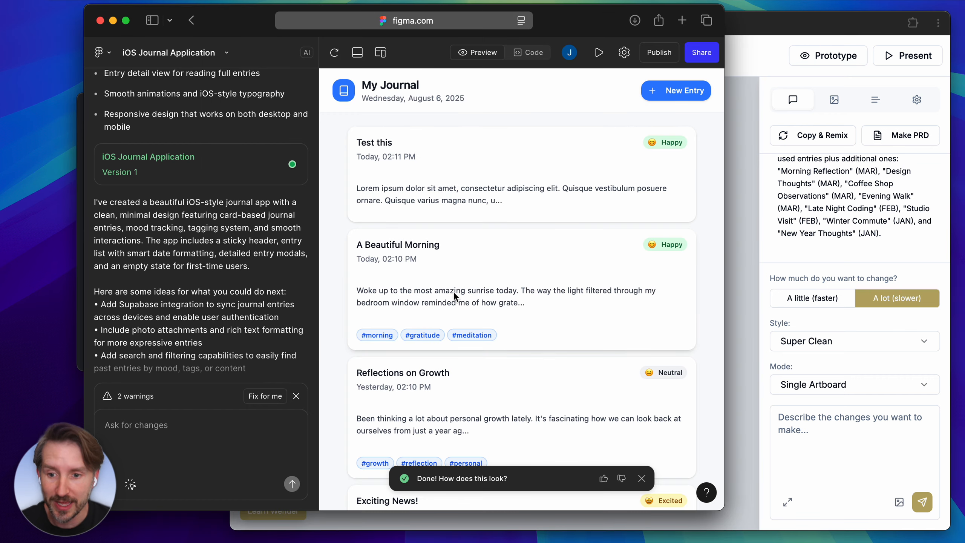
scroll(229, 380, down, 2)
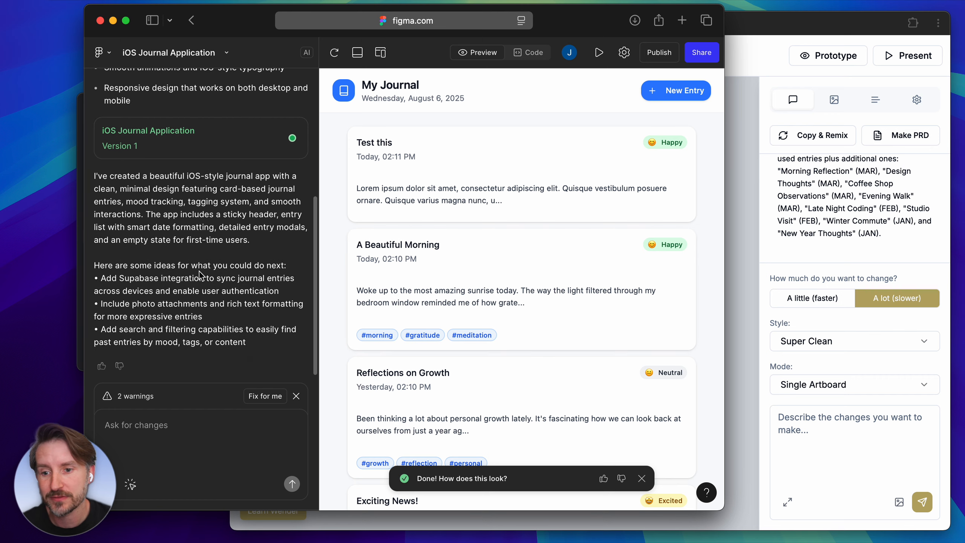
click(743, 211)
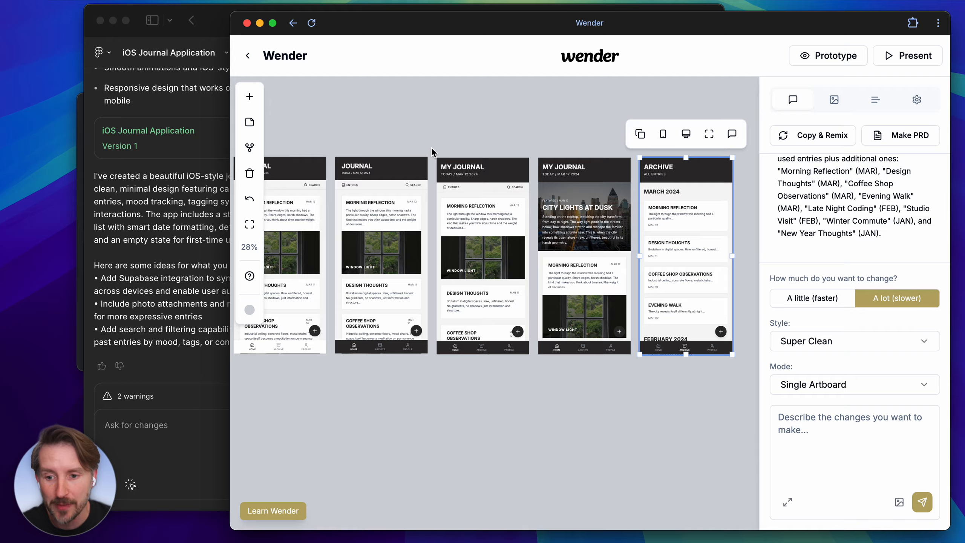
scroll(431, 146, up, 3)
click(153, 171)
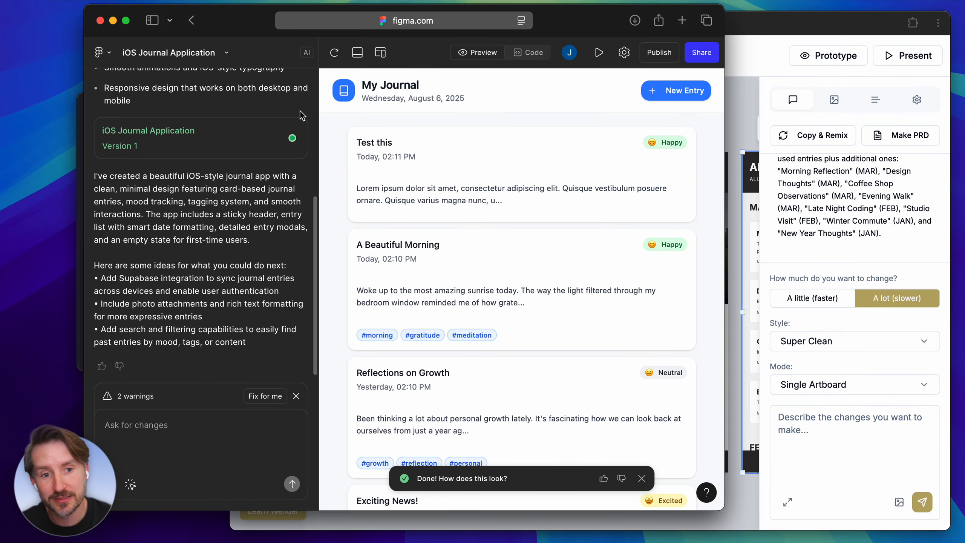
click(728, 111)
scroll(728, 114, right, 3)
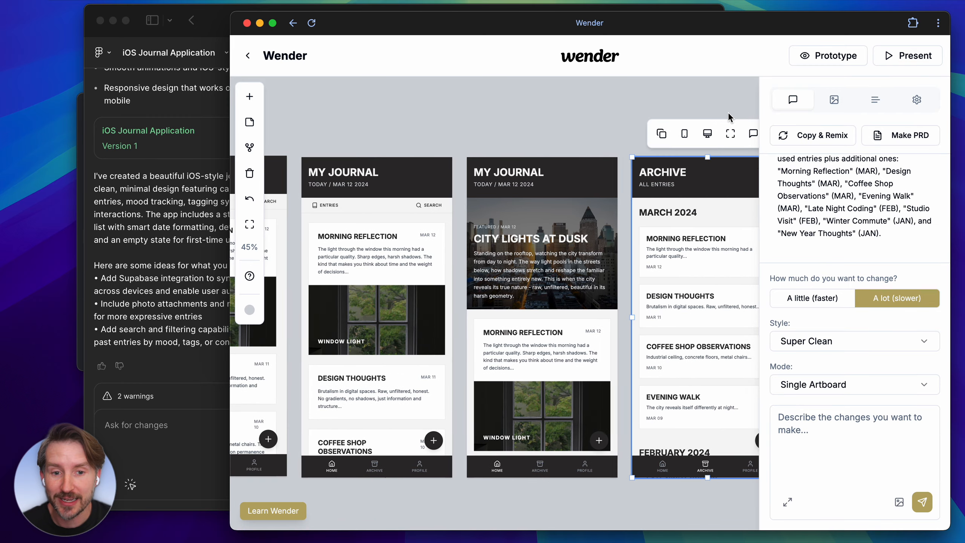
scroll(636, 114, down, 2)
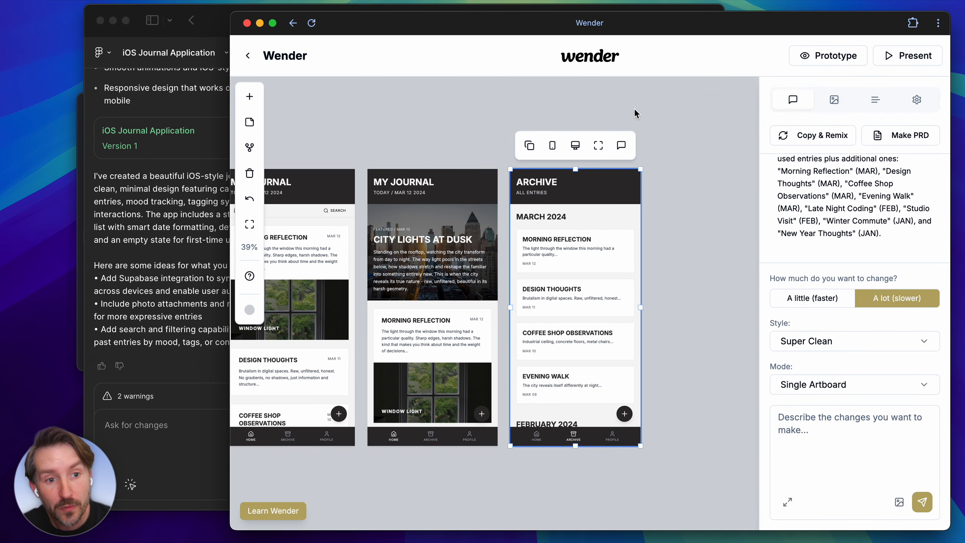
click(636, 109)
scroll(639, 104, up, 1)
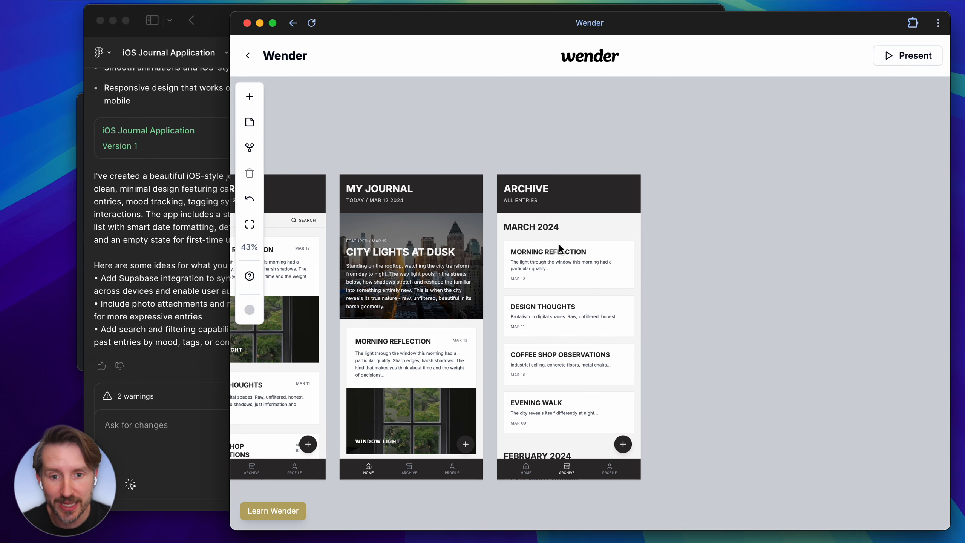
Generate the theme JSON from the first JOURNAL artboard and copy its theme prompt.
scroll(482, 254, left, 5)
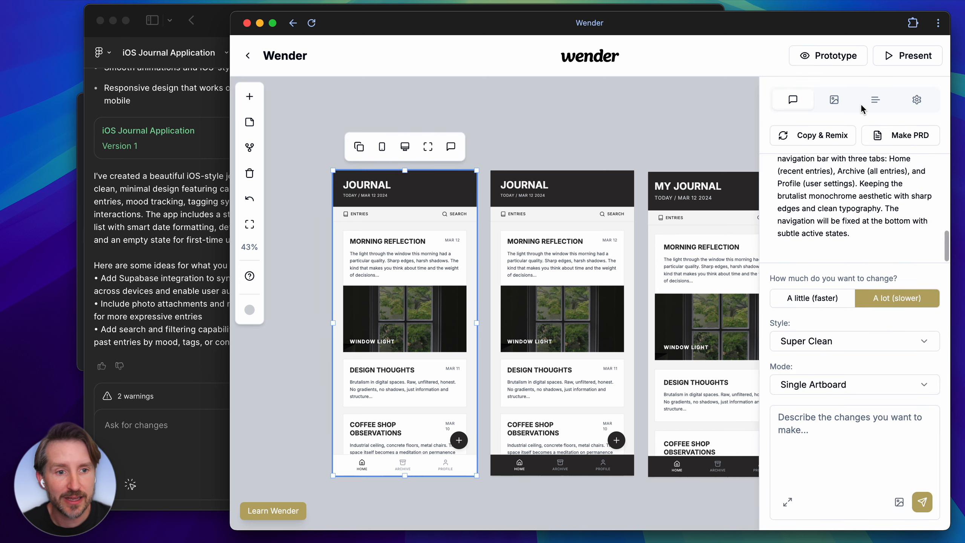
click(915, 100)
click(839, 455)
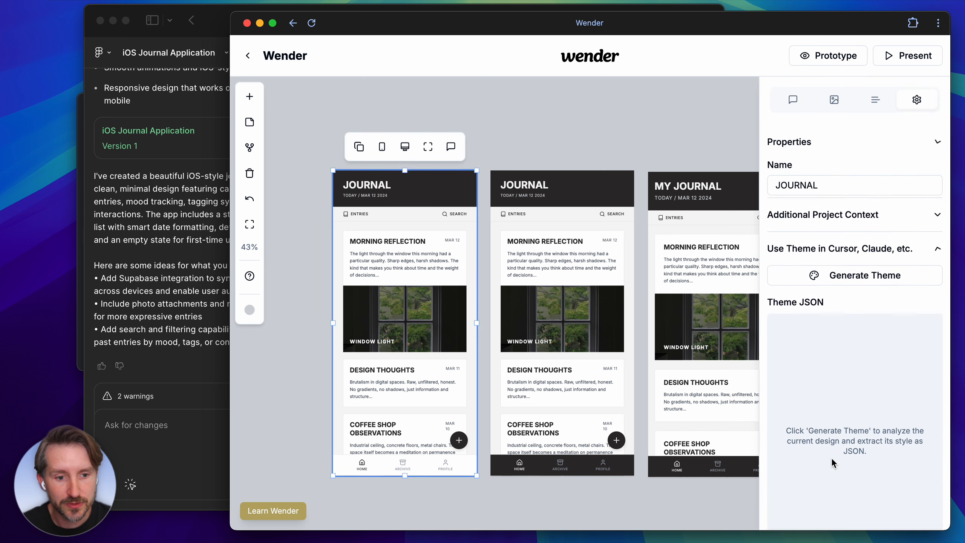
click(832, 237)
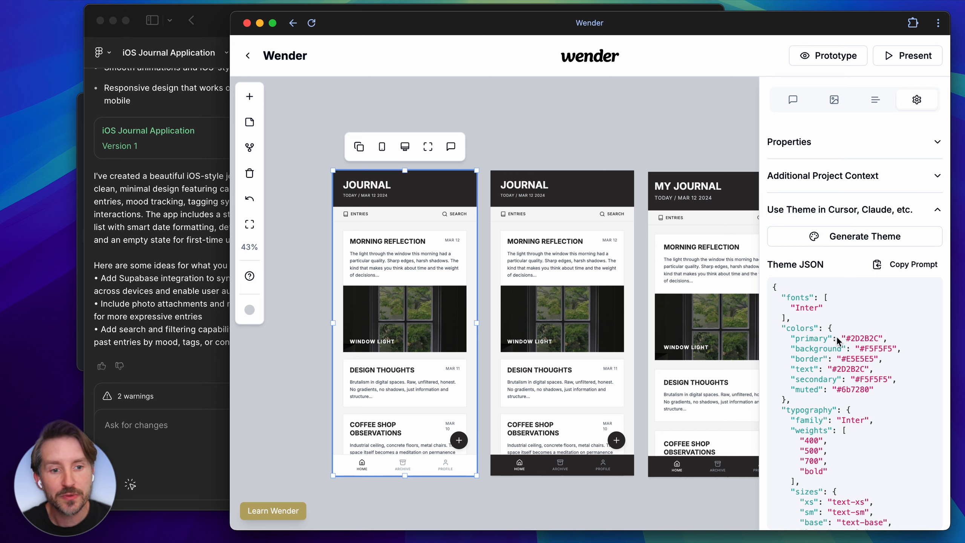
click(889, 267)
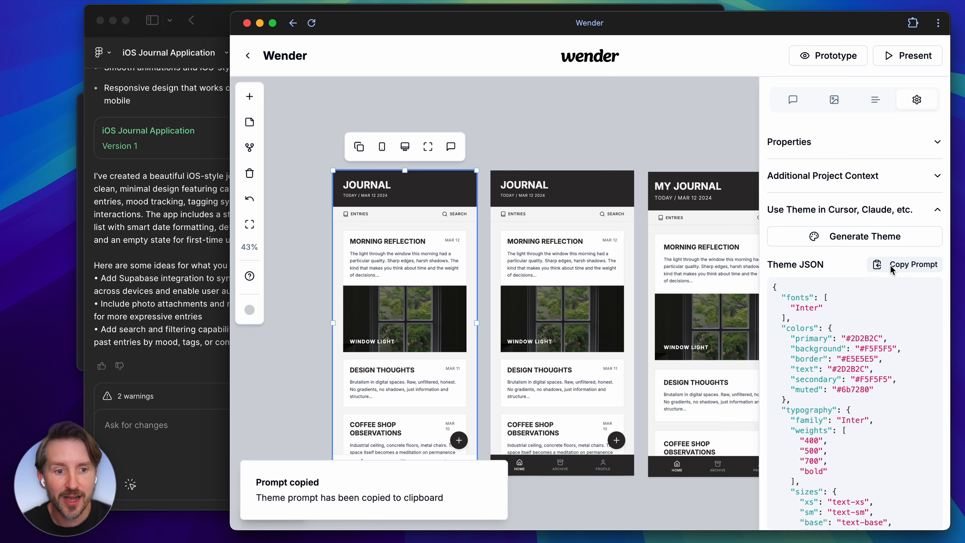